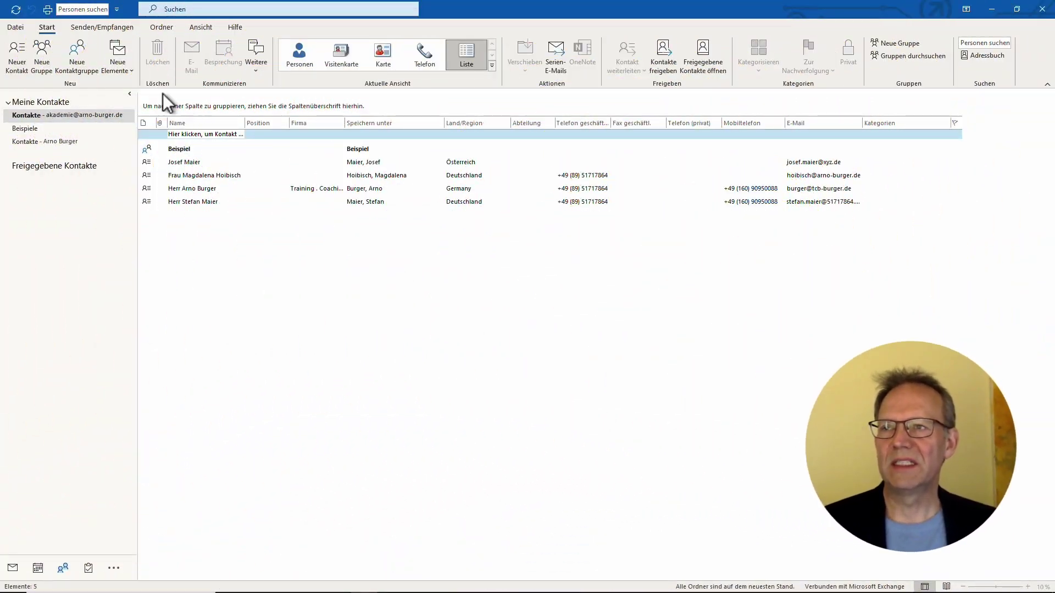
Launch Outlook's Import/Export wizard and choose 'Export to a file'.
{"action": "left_click", "coordinate": [15, 27]}
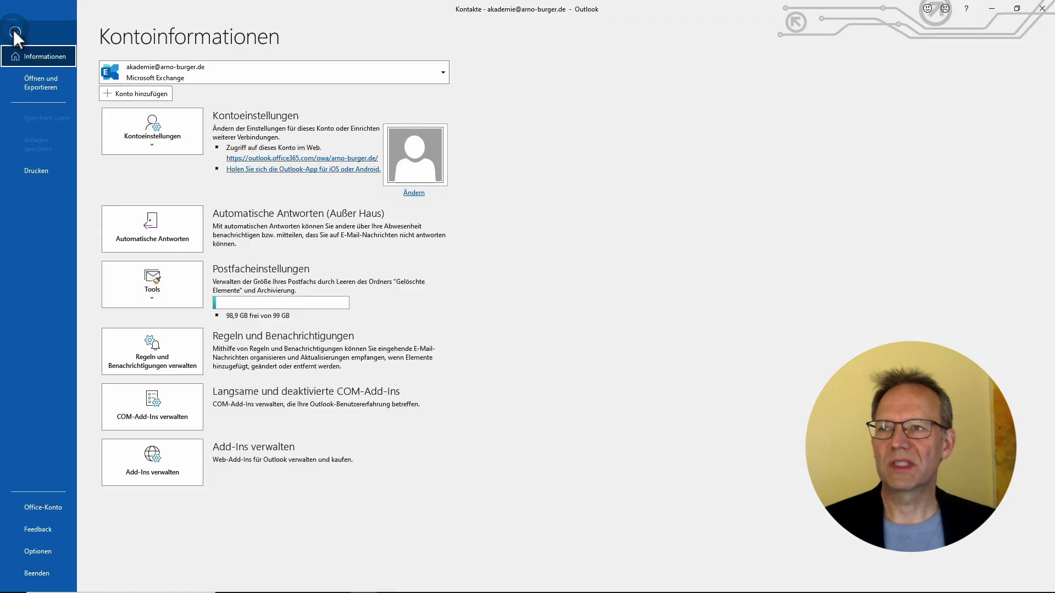
{"action": "left_click", "coordinate": [41, 87]}
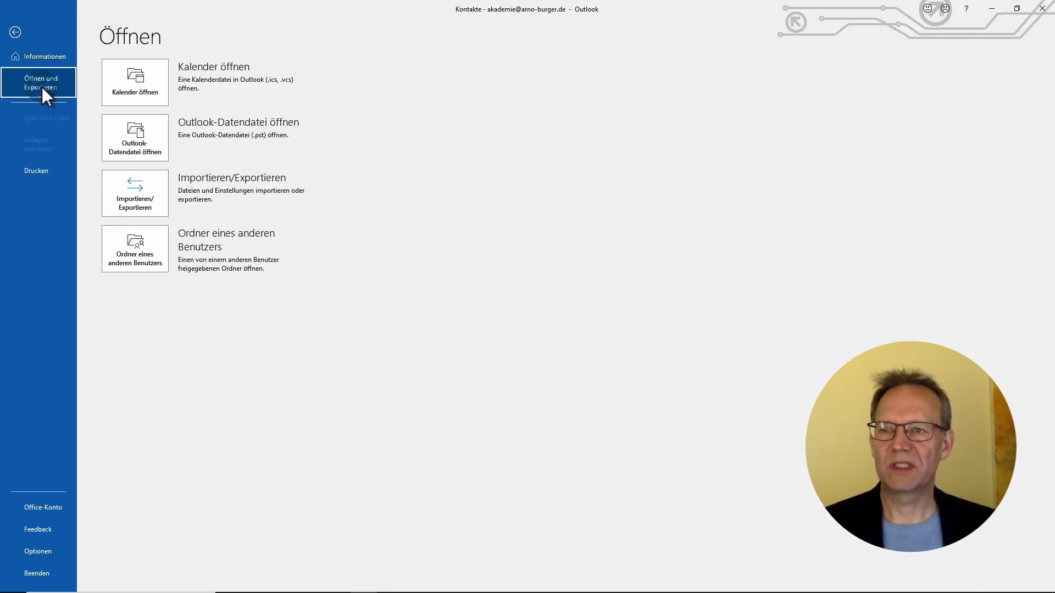
{"action": "left_click", "coordinate": [129, 183]}
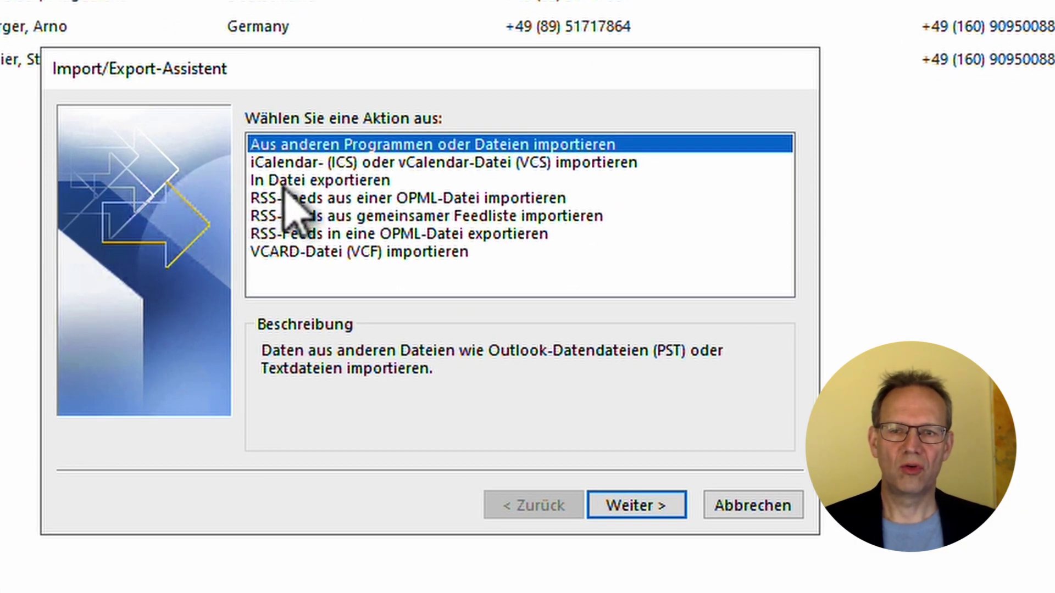
{"action": "left_click", "coordinate": [281, 181]}
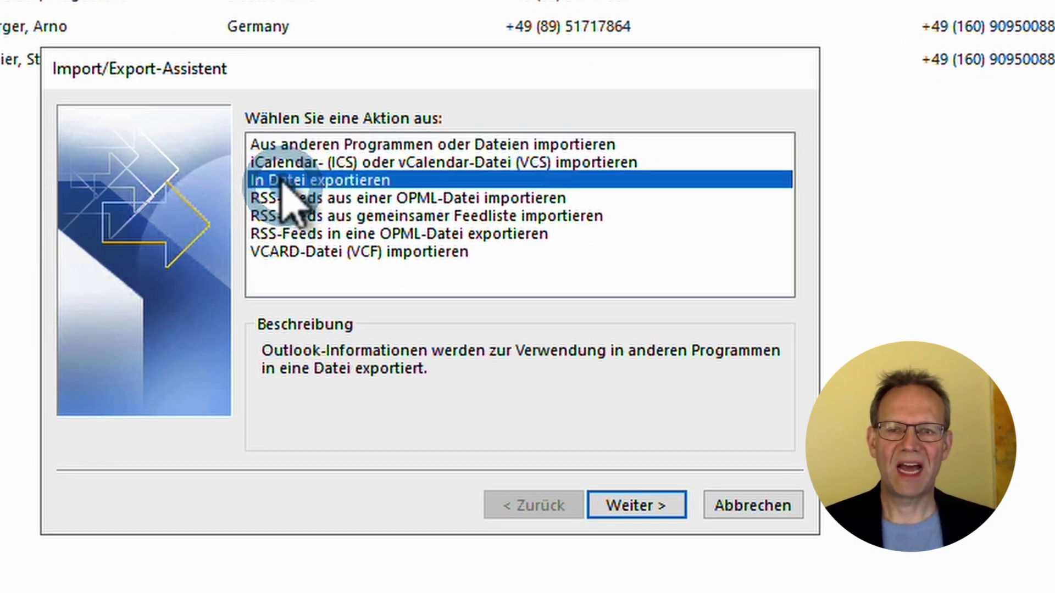
{"action": "left_click", "coordinate": [651, 505]}
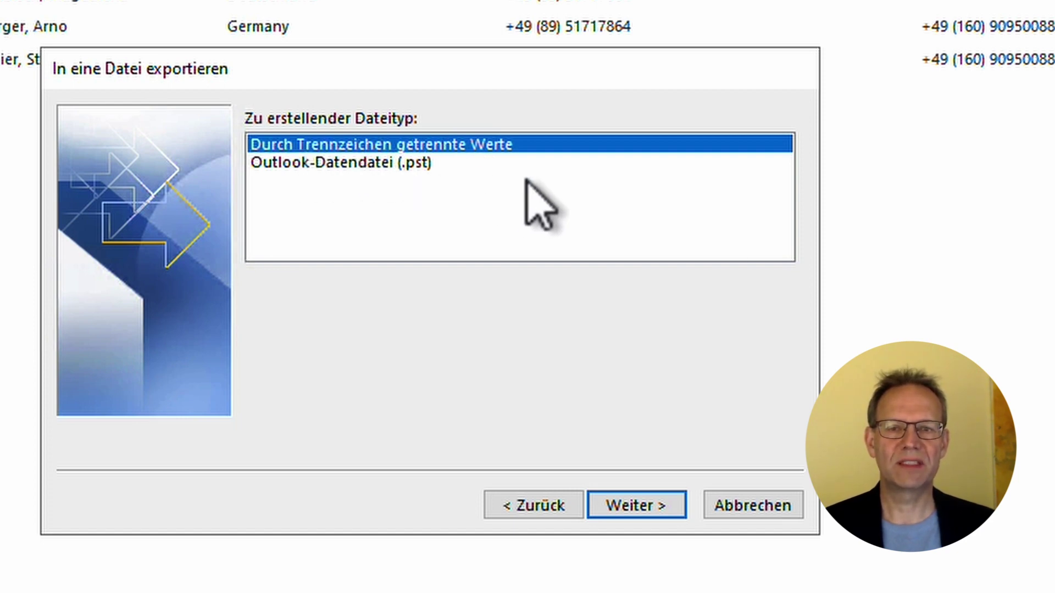
Export the Kontakte folder as comma-separated values to Kontakte exportieren.csv, keeping the default path.
{"action": "left_click", "coordinate": [662, 508]}
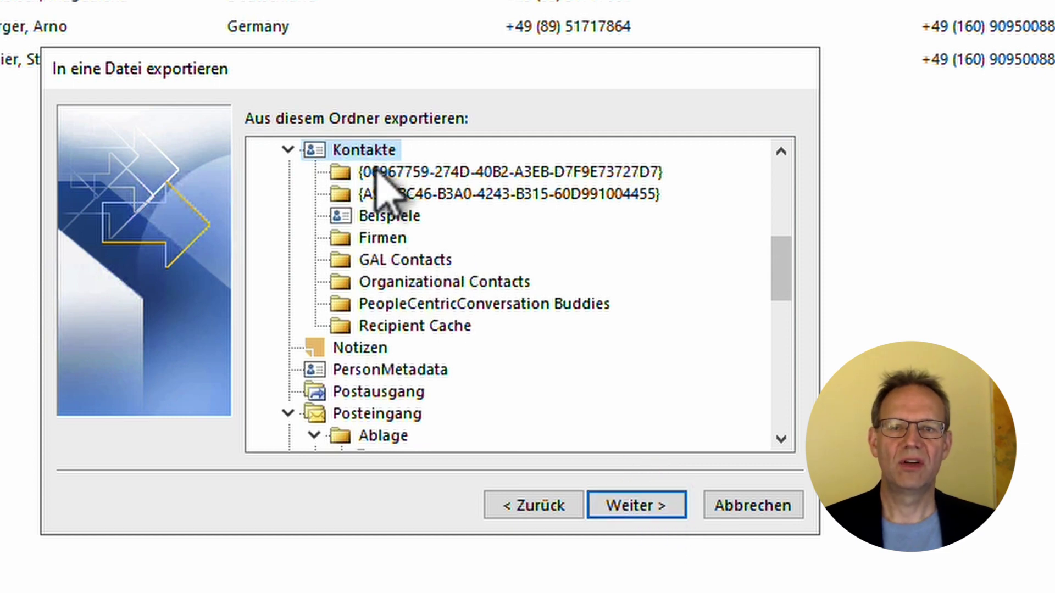
{"action": "left_click", "coordinate": [366, 151]}
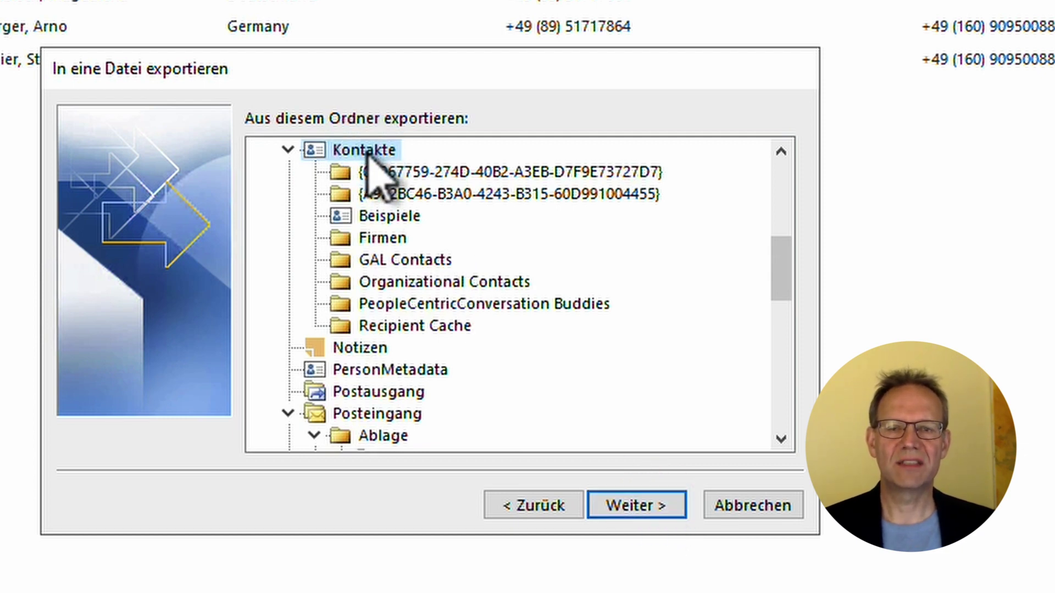
{"action": "left_click", "coordinate": [626, 508]}
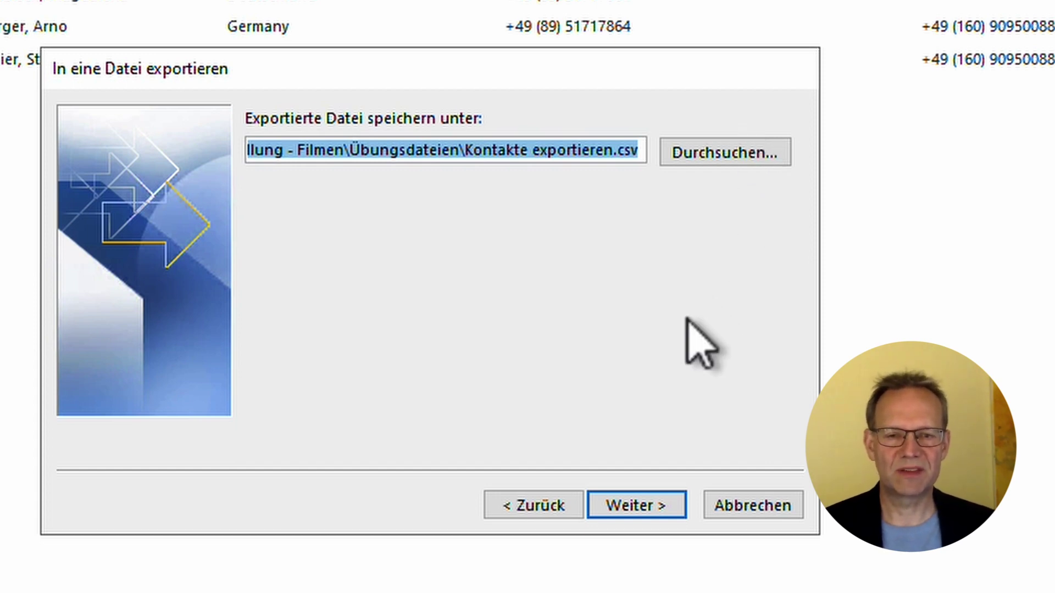
{"action": "left_click", "coordinate": [643, 506]}
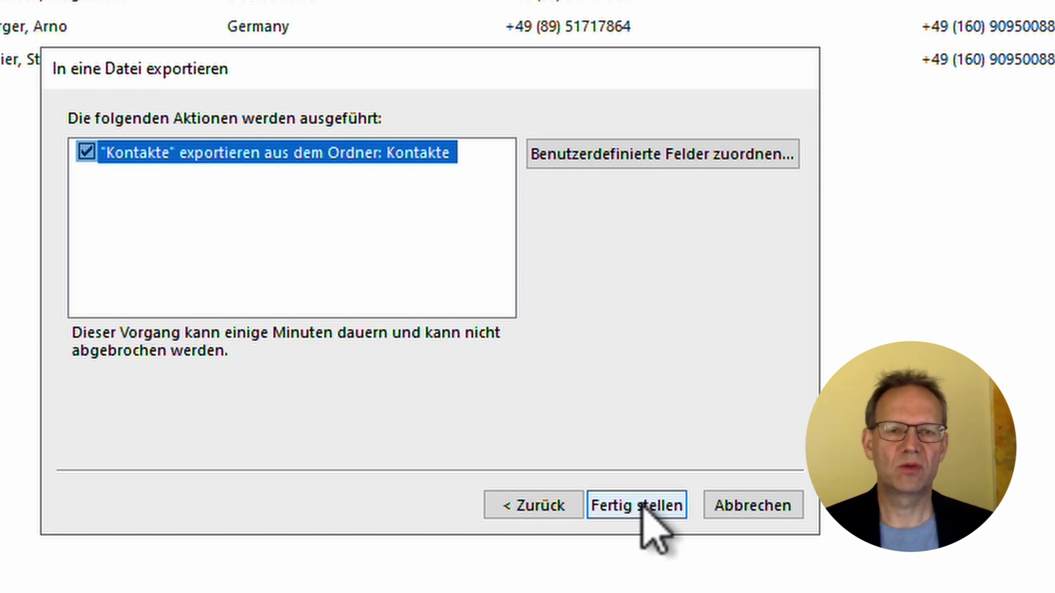
Open Map Custom Fields, expand the Name group, and scroll through the mapped CSV fields.
{"action": "left_click", "coordinate": [649, 160]}
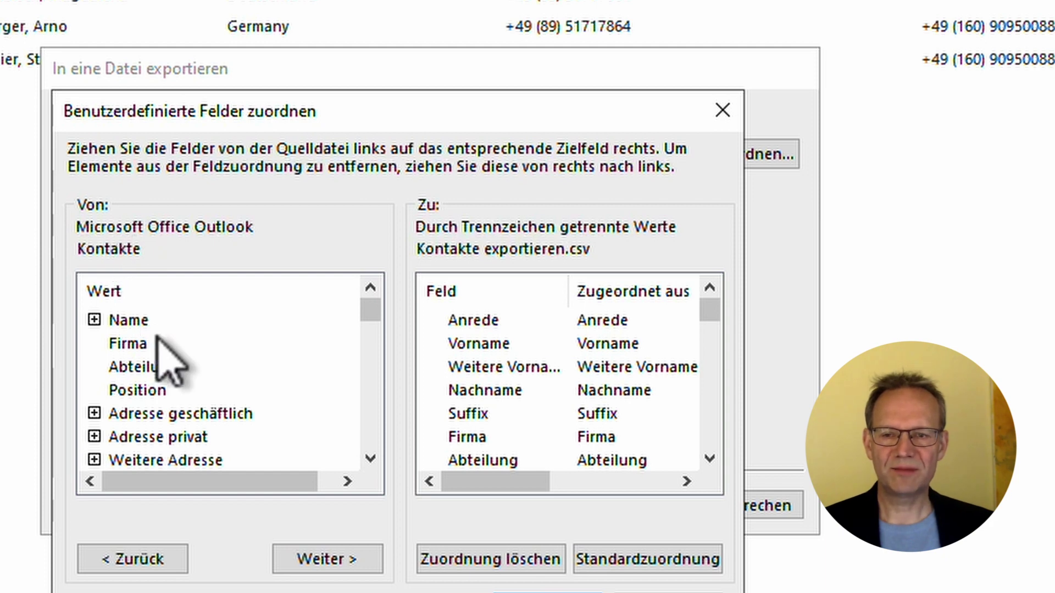
{"action": "left_click", "coordinate": [95, 320]}
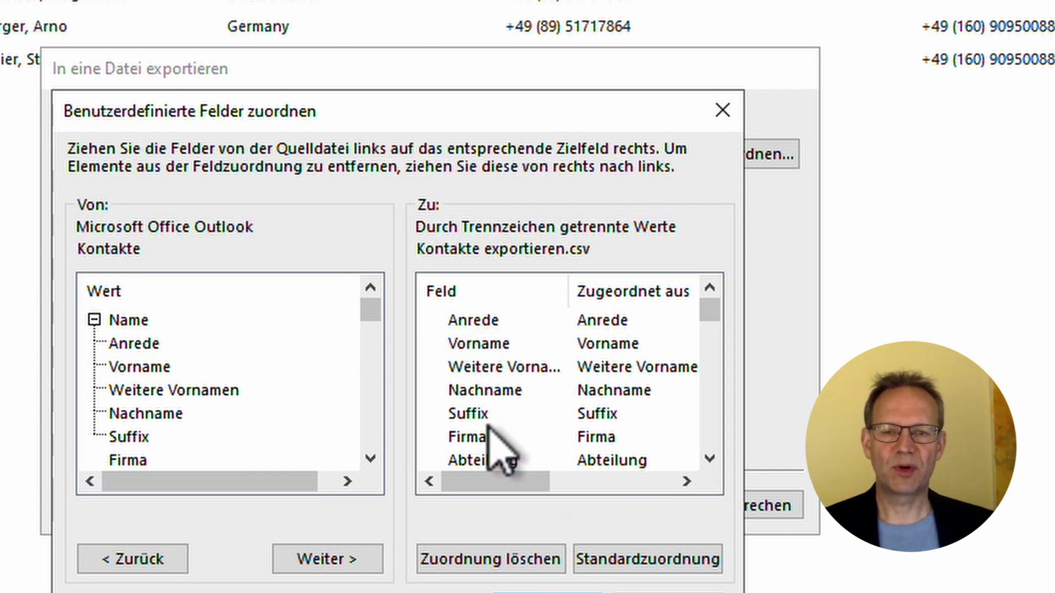
{"action": "left_click", "coordinate": [709, 311]}
{"action": "mouse_move", "coordinate": [709, 311]}
{"action": "left_mouse_down"}
{"action": "mouse_move", "coordinate": [708, 446]}
{"action": "mouse_move", "coordinate": [703, 236]}
{"action": "left_mouse_up"}
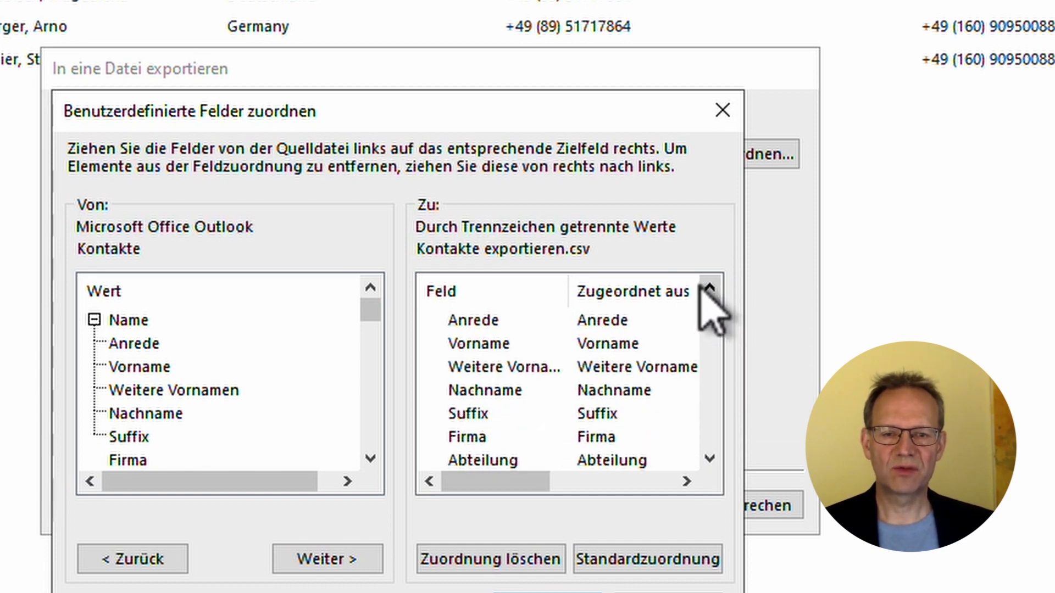
Clear all field mappings, then map Anrede, Vorname and Nachname from the Name group.
{"action": "left_click", "coordinate": [490, 561]}
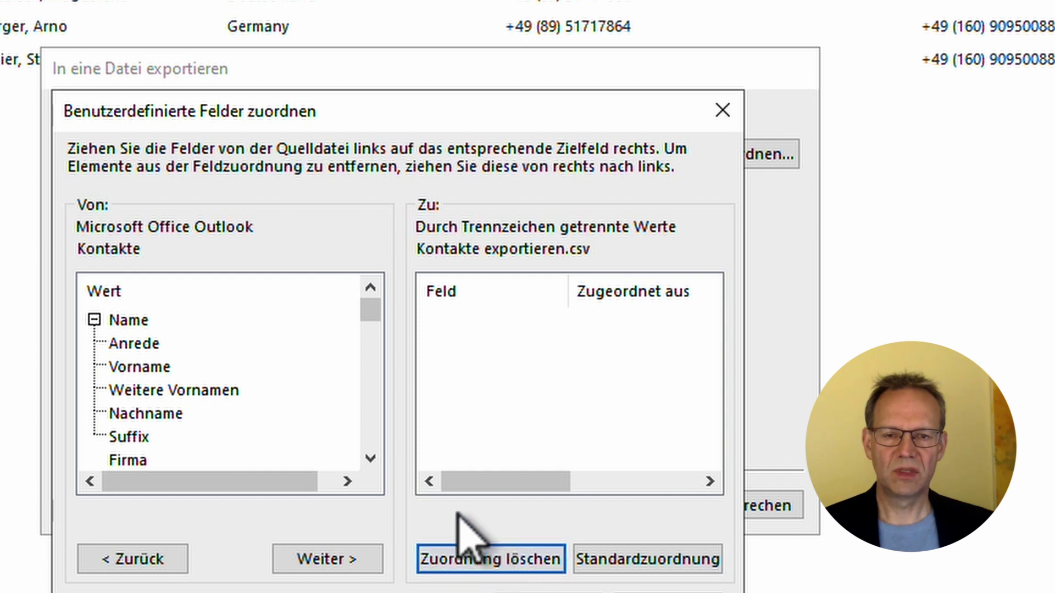
{"action": "left_click", "coordinate": [666, 560]}
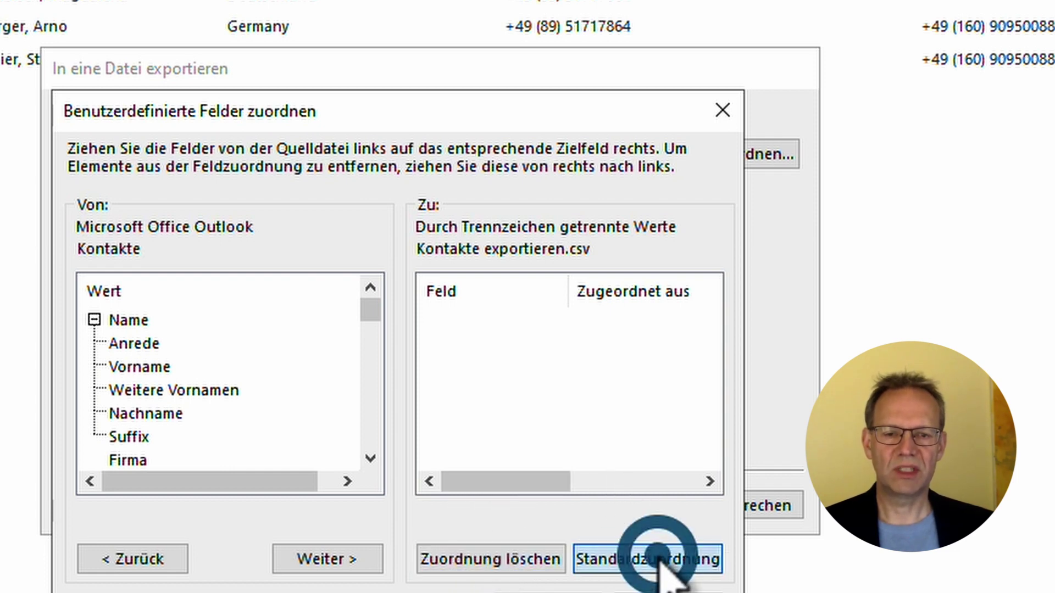
{"action": "left_click", "coordinate": [490, 559]}
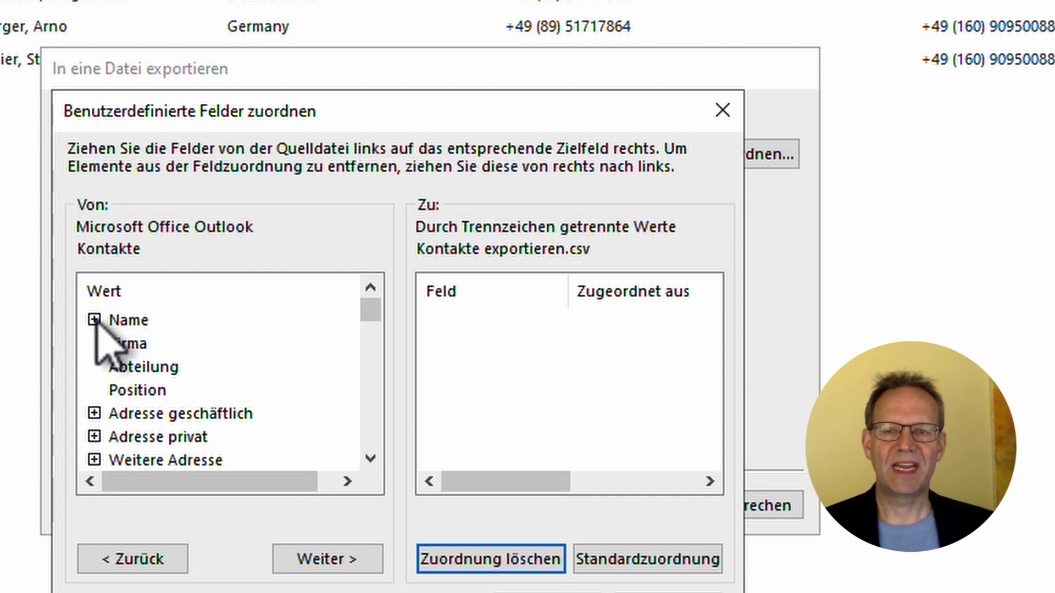
{"action": "left_click", "coordinate": [94, 320]}
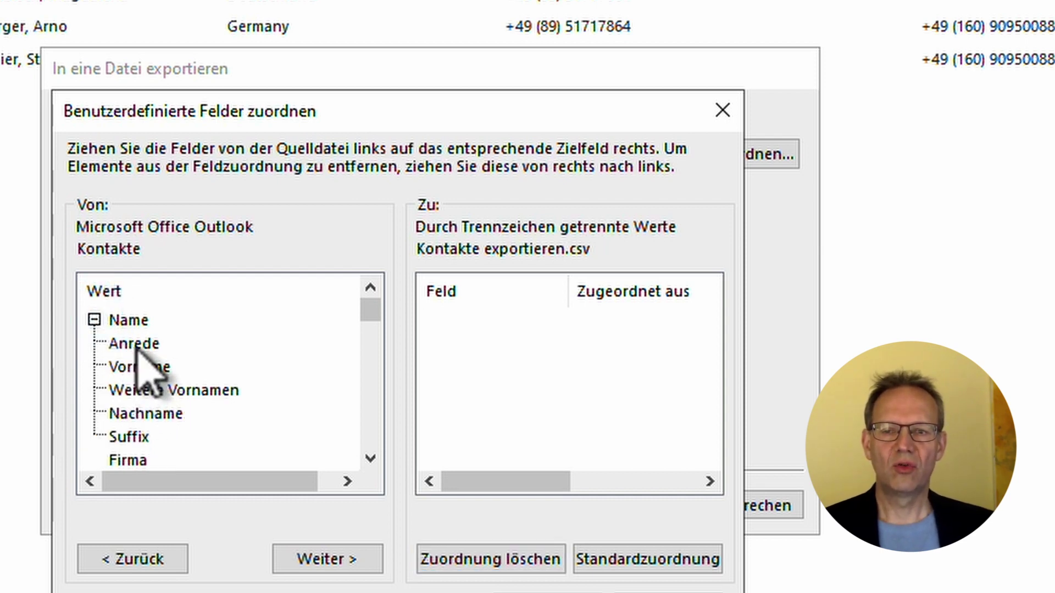
{"action": "left_click_drag", "start_coordinate": [136, 345], "coordinate": [513, 287]}
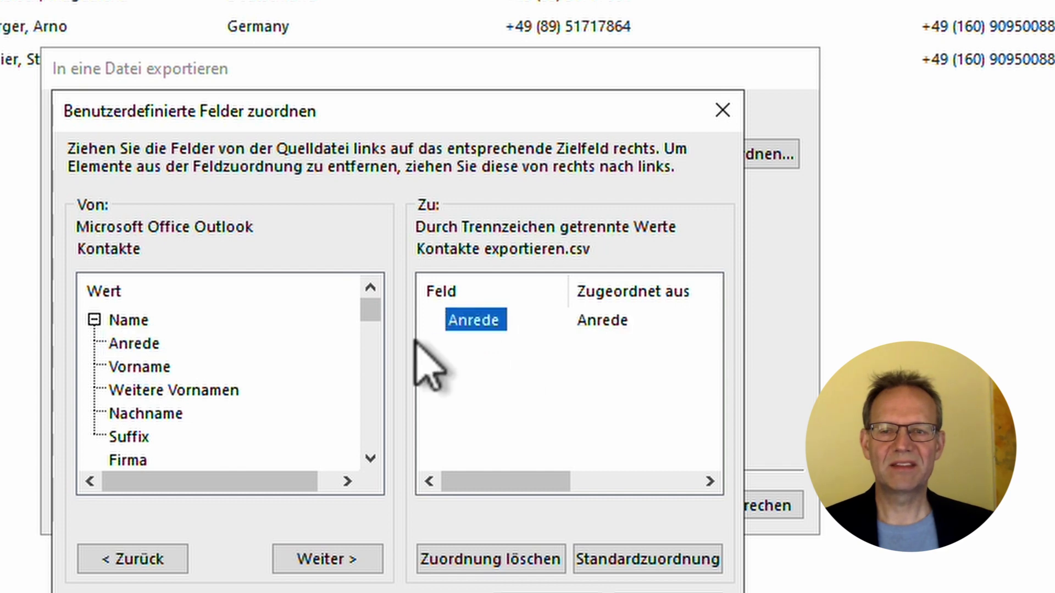
{"action": "left_click_drag", "start_coordinate": [149, 366], "coordinate": [508, 371]}
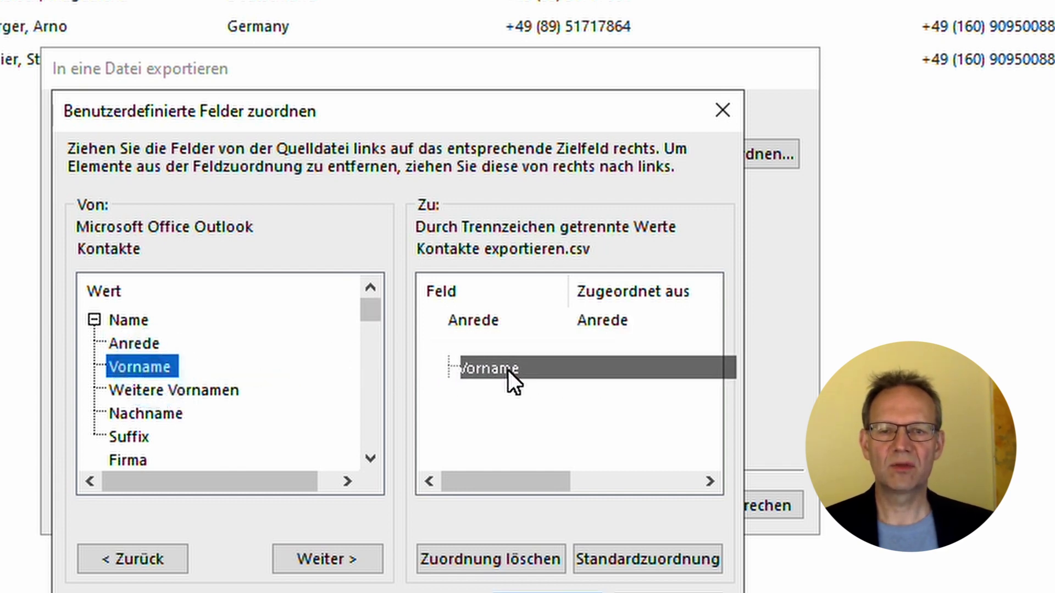
{"action": "left_click_drag", "start_coordinate": [146, 413], "coordinate": [467, 392]}
Add E-Mail-Adresse from the E-Mail group to the exported fields.
{"action": "scroll", "coordinate": [221, 392], "scroll_direction": "down", "scroll_amount": 1}
{"action": "scroll", "coordinate": [231, 418], "scroll_direction": "down", "scroll_amount": 1}
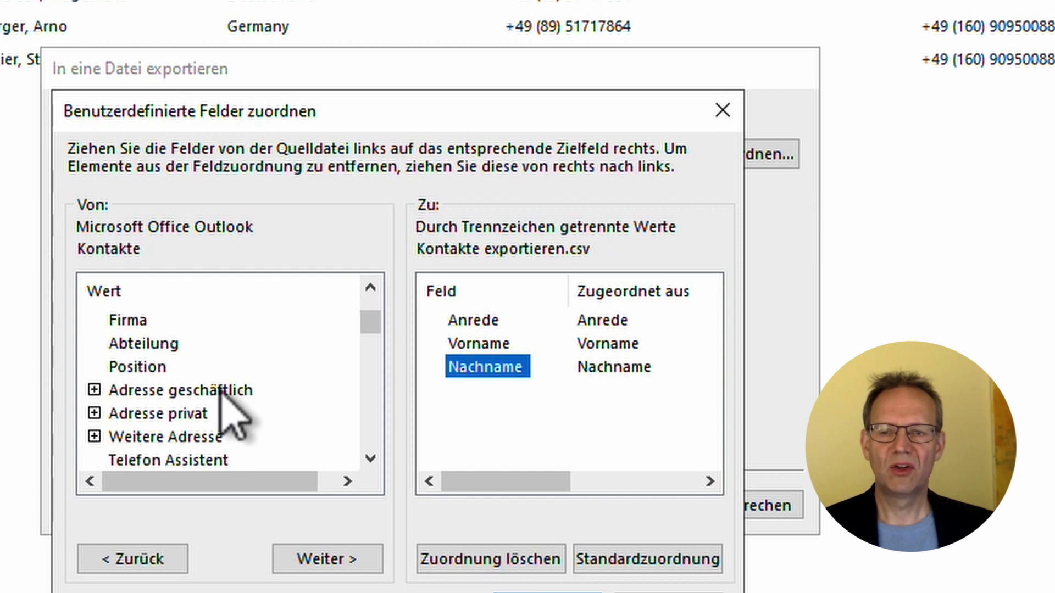
{"action": "scroll", "coordinate": [231, 415], "scroll_direction": "down", "scroll_amount": 1}
{"action": "scroll", "coordinate": [233, 415], "scroll_direction": "down", "scroll_amount": 4}
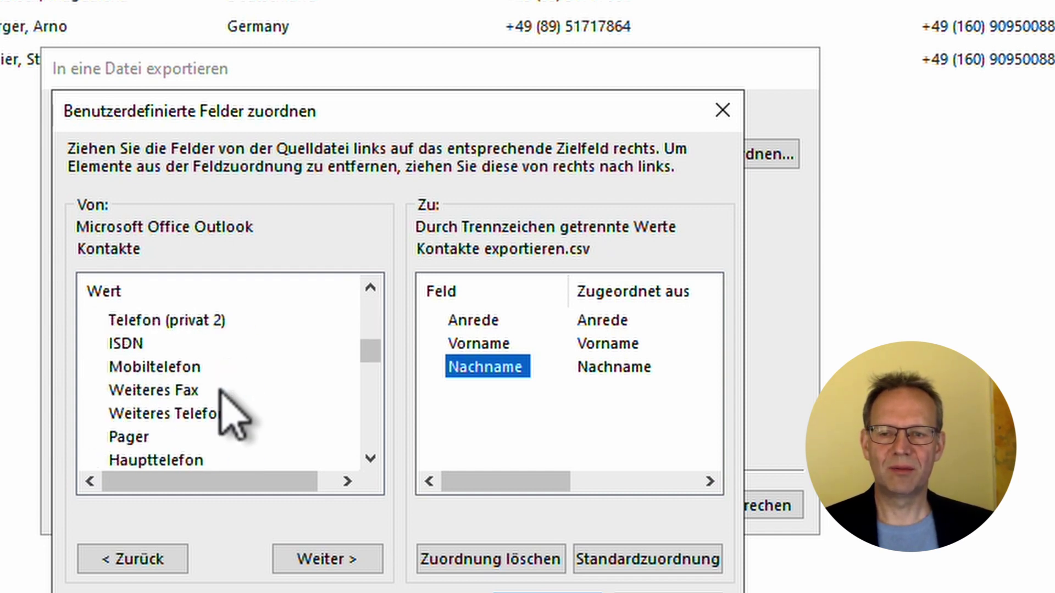
{"action": "scroll", "coordinate": [221, 391], "scroll_direction": "down", "scroll_amount": 5}
{"action": "scroll", "coordinate": [221, 391], "scroll_direction": "down", "scroll_amount": 1}
{"action": "left_click", "coordinate": [95, 391]}
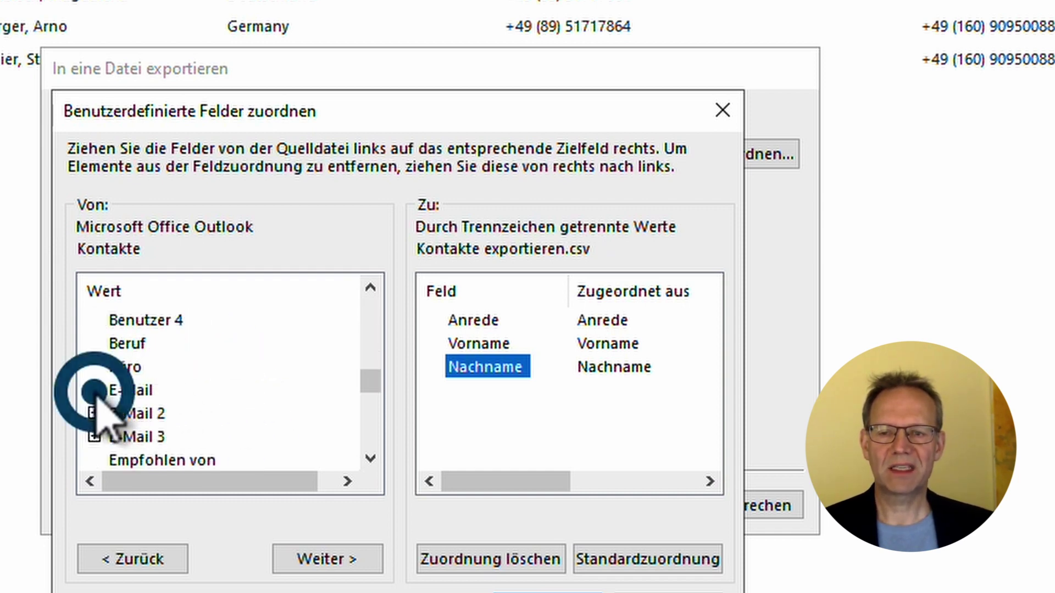
{"action": "left_click_drag", "start_coordinate": [123, 412], "coordinate": [471, 416]}
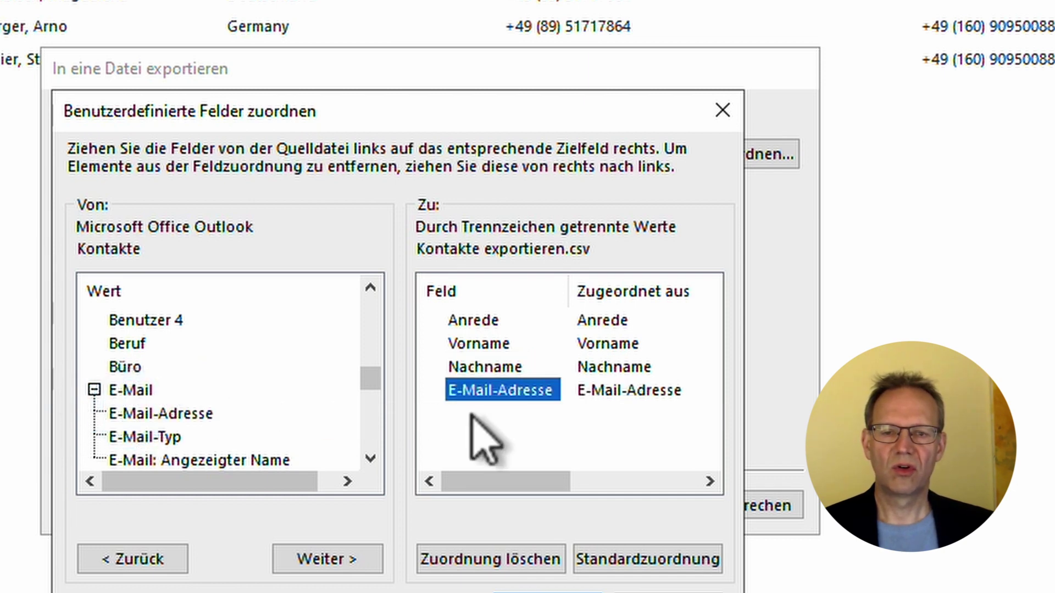
Add Geburtstag to the mapping and confirm the field mapping with OK.
{"action": "scroll", "coordinate": [173, 391], "scroll_direction": "down", "scroll_amount": 1}
{"action": "scroll", "coordinate": [173, 391], "scroll_direction": "down", "scroll_amount": 5}
{"action": "scroll", "coordinate": [173, 391], "scroll_direction": "down", "scroll_amount": 1}
{"action": "scroll", "coordinate": [170, 393], "scroll_direction": "up", "scroll_amount": 1}
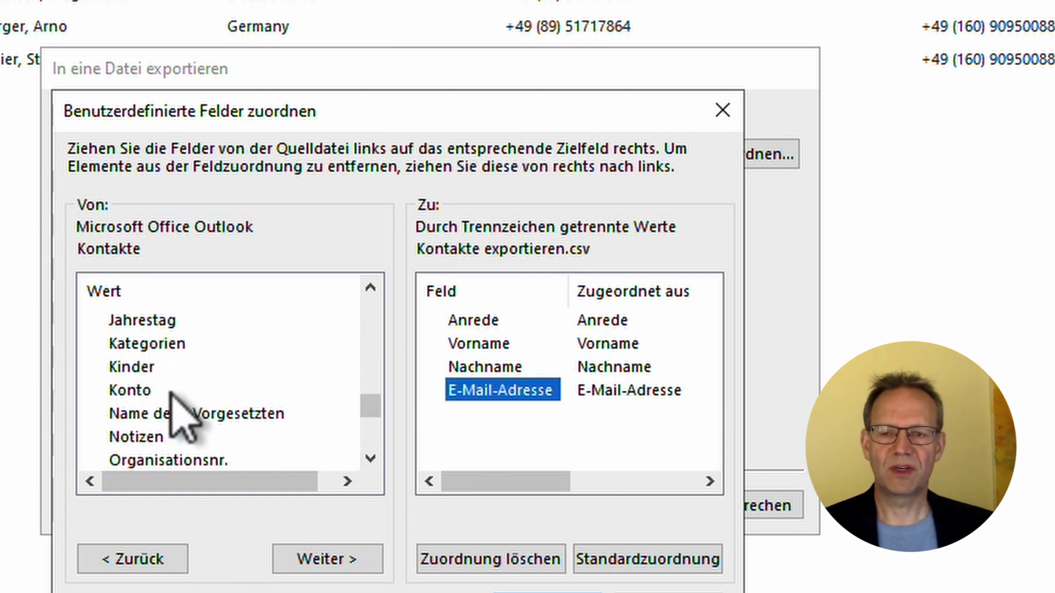
{"action": "scroll", "coordinate": [172, 393], "scroll_direction": "up", "scroll_amount": 1}
{"action": "scroll", "coordinate": [171, 391], "scroll_direction": "up", "scroll_amount": 1}
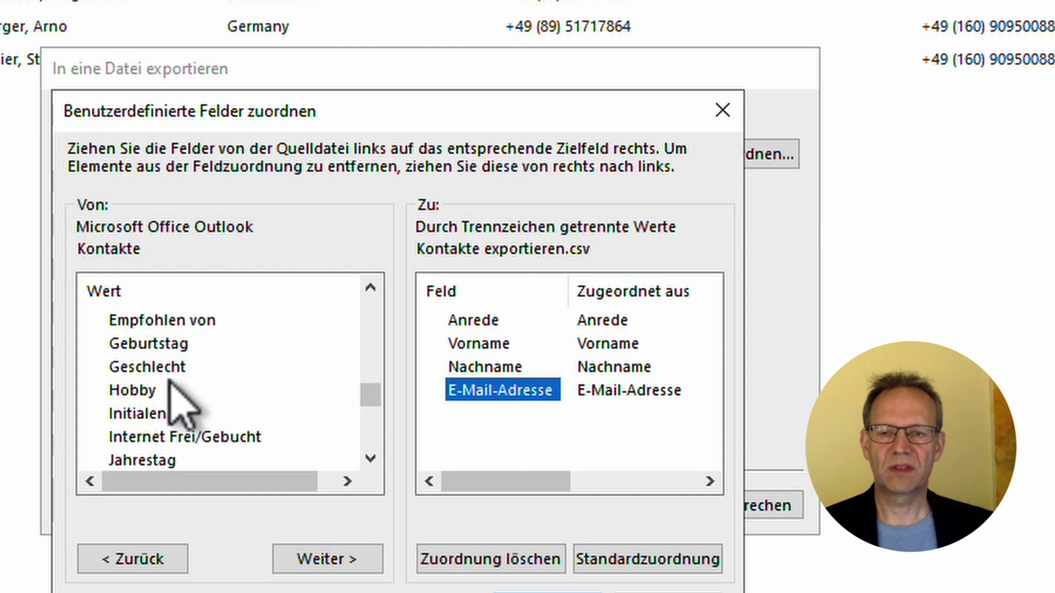
{"action": "scroll", "coordinate": [172, 392], "scroll_direction": "up", "scroll_amount": 1}
{"action": "scroll", "coordinate": [172, 392], "scroll_direction": "down", "scroll_amount": 1}
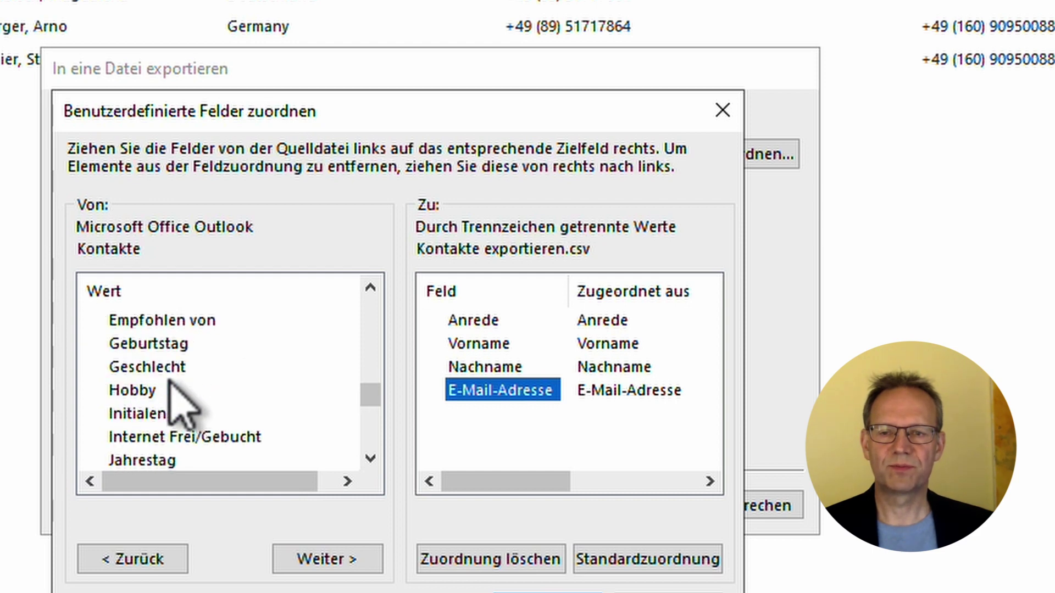
{"action": "left_click_drag", "start_coordinate": [177, 346], "coordinate": [456, 432]}
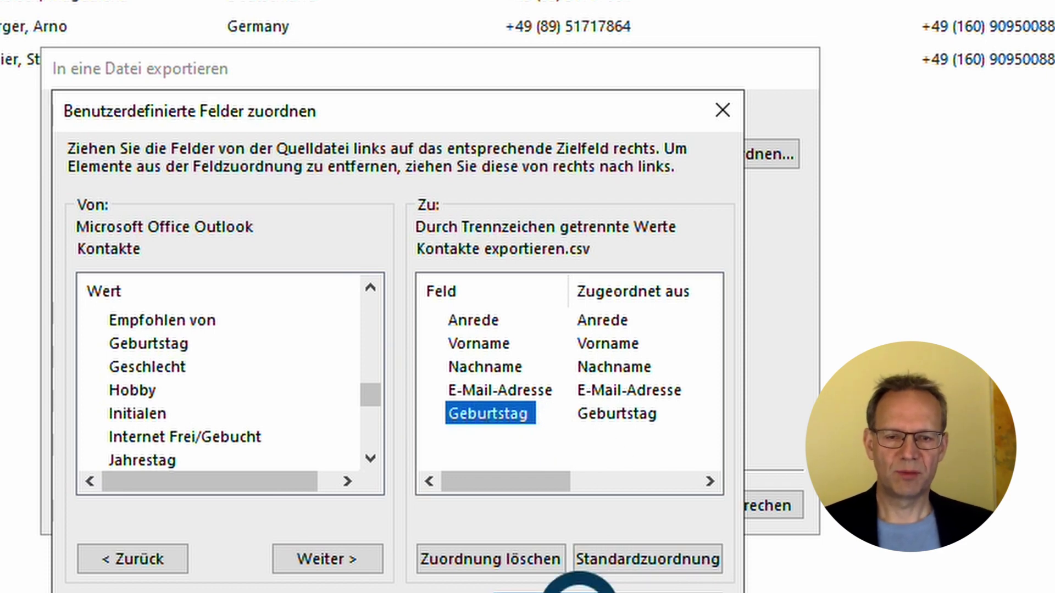
{"action": "left_click", "coordinate": [579, 591]}
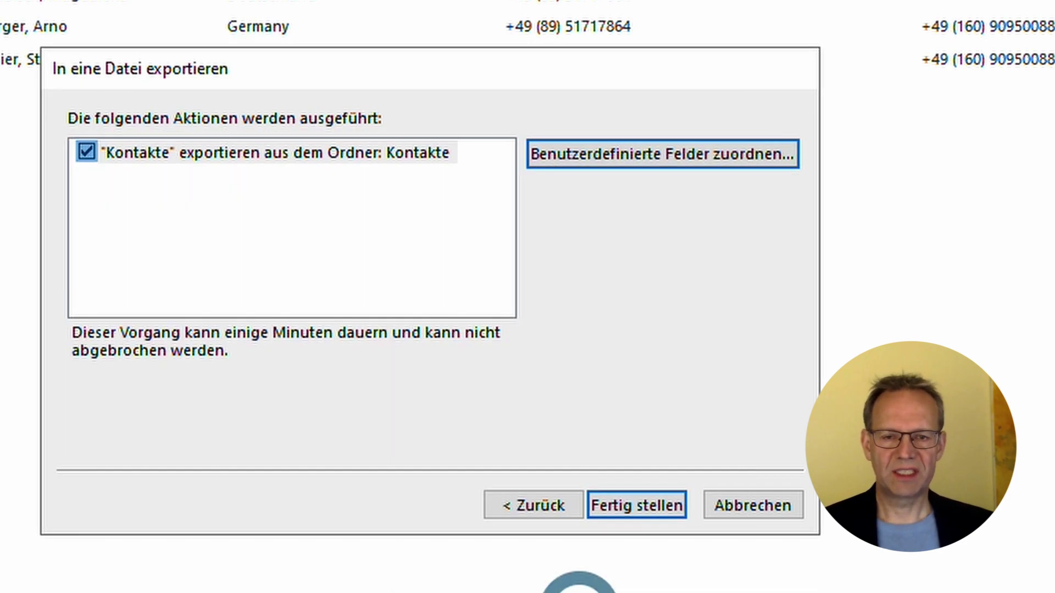
Finish the contacts export to CSV, then launch Excel from the Windows search.
{"action": "left_click", "coordinate": [648, 506]}
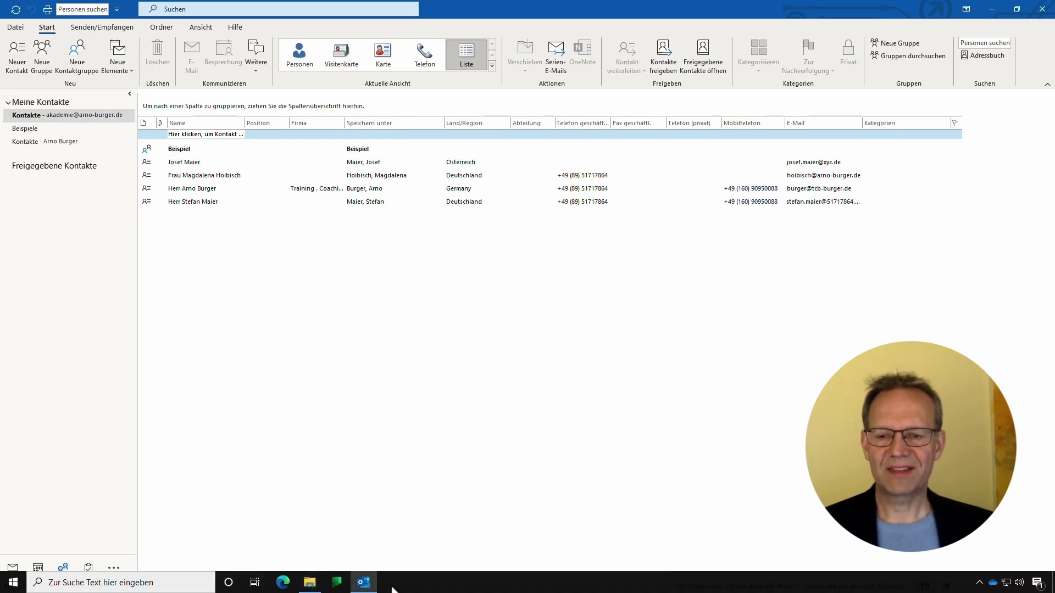
{"action": "left_click", "coordinate": [151, 583]}
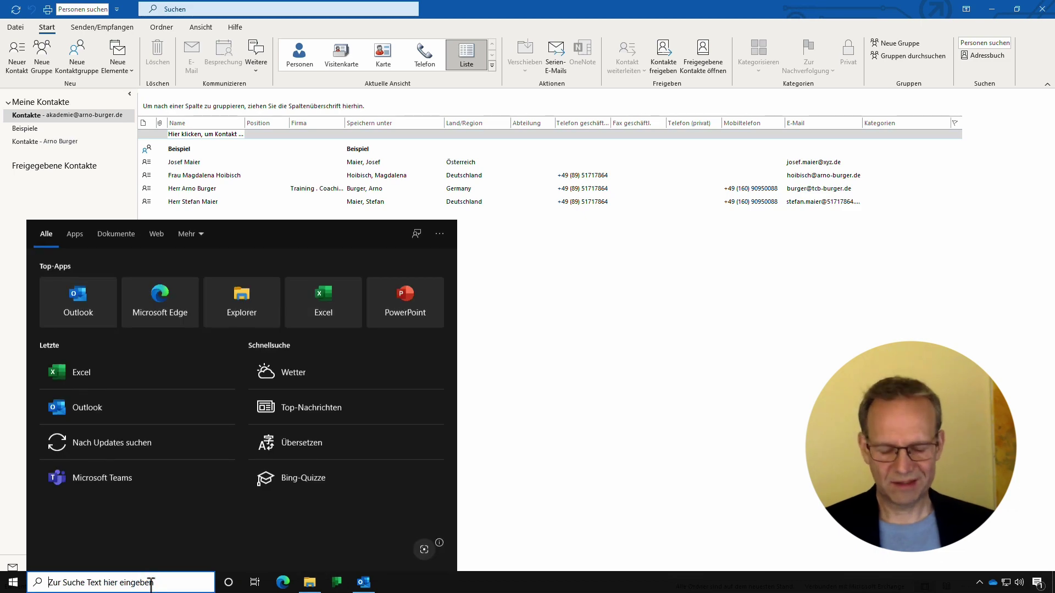
{"action": "type", "text": "rechner"}
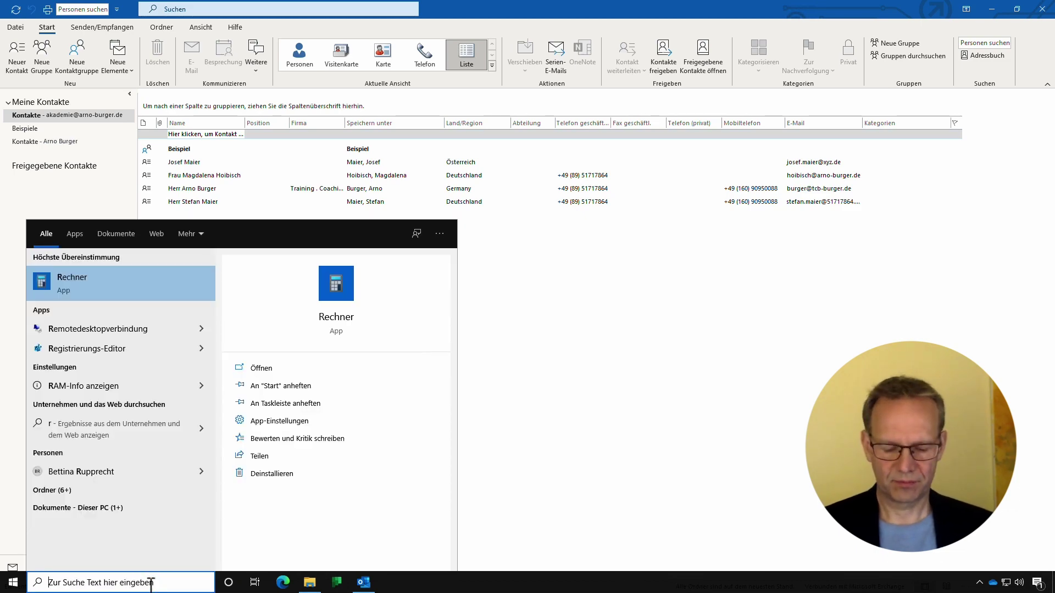
{"action": "type", "text": "excel"}
{"action": "key", "text": "Return"}
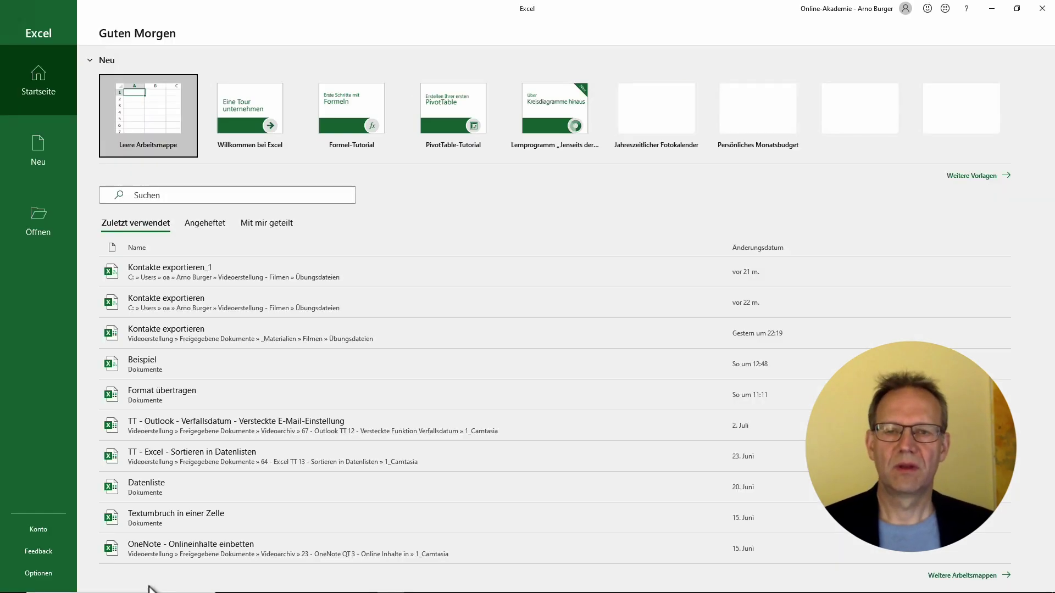
From a blank workbook, open Kontakte exportieren.csv in Übungsdateien with file type set to All Files.
{"action": "left_click", "coordinate": [140, 129]}
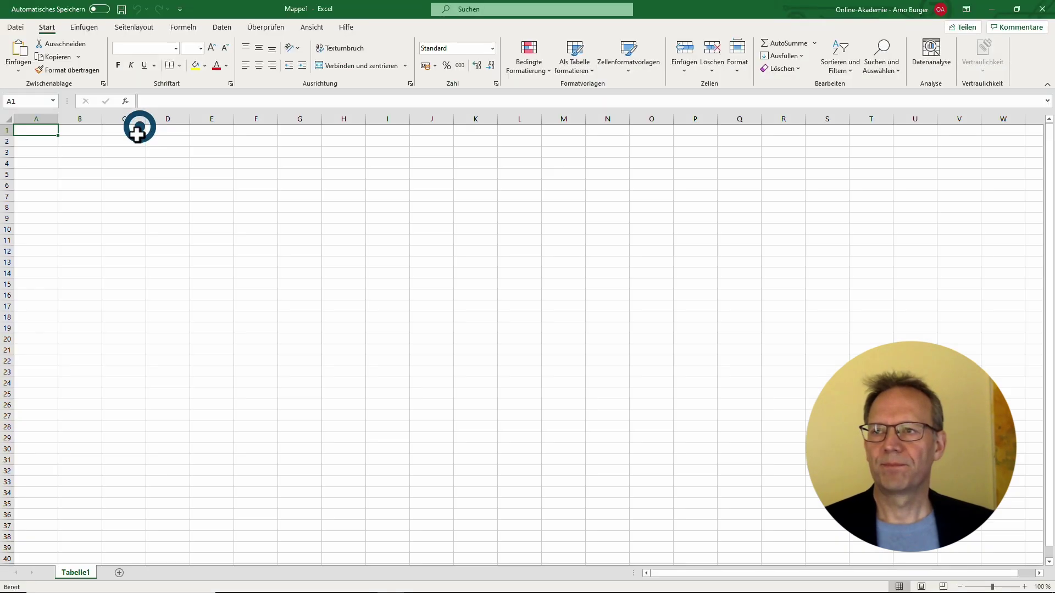
{"action": "left_click", "coordinate": [11, 27]}
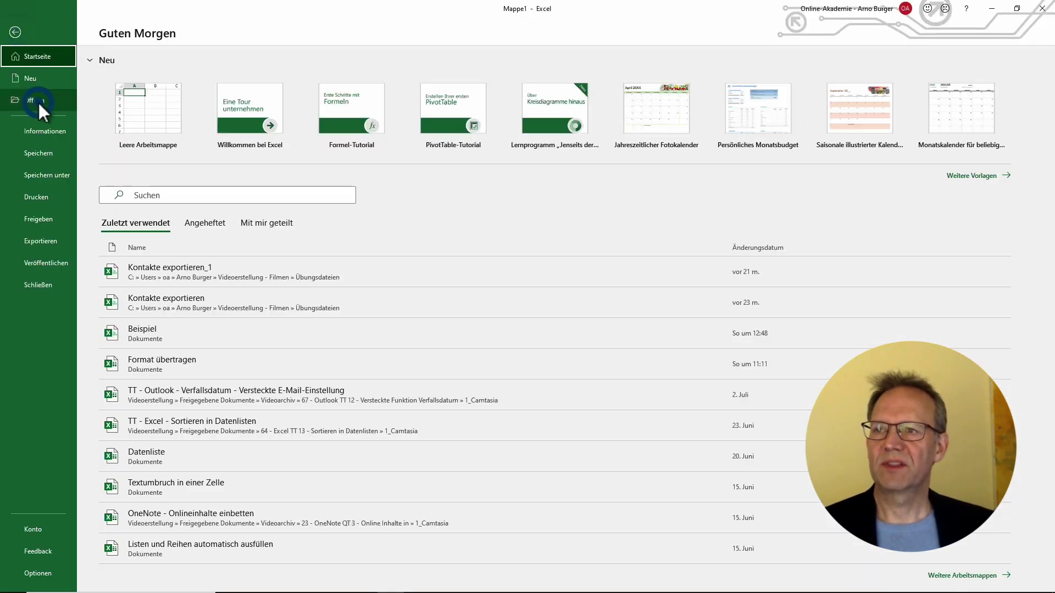
{"action": "left_click", "coordinate": [36, 101]}
{"action": "left_click", "coordinate": [150, 275]}
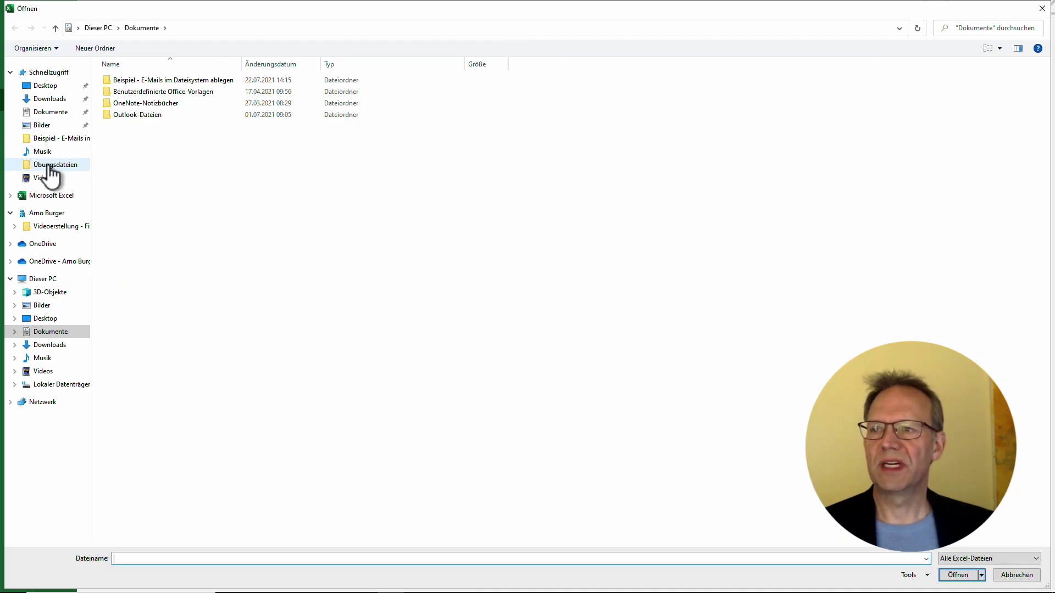
{"action": "left_click", "coordinate": [55, 165]}
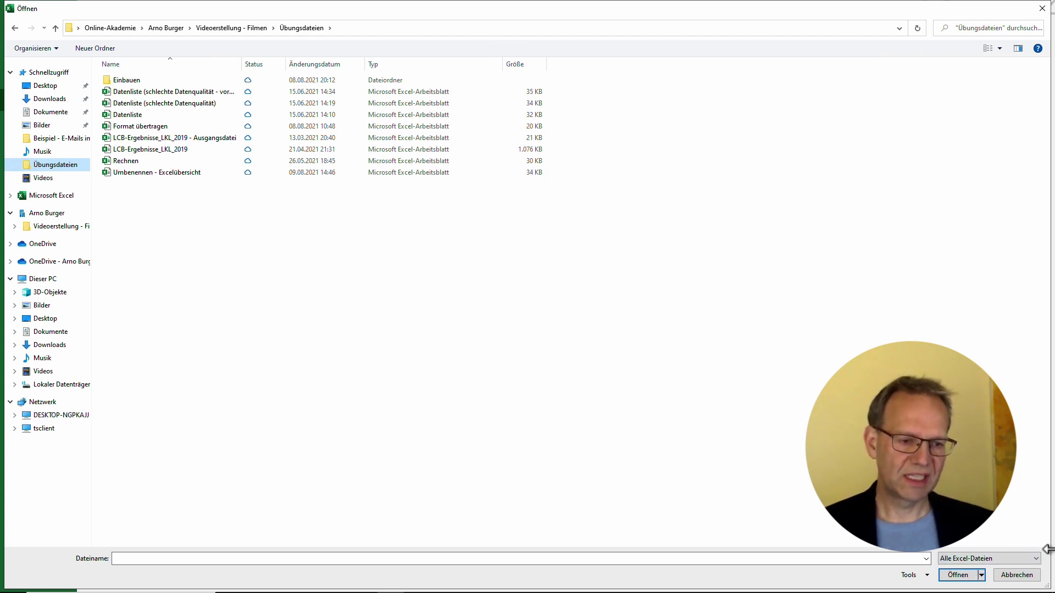
{"action": "left_click", "coordinate": [961, 557]}
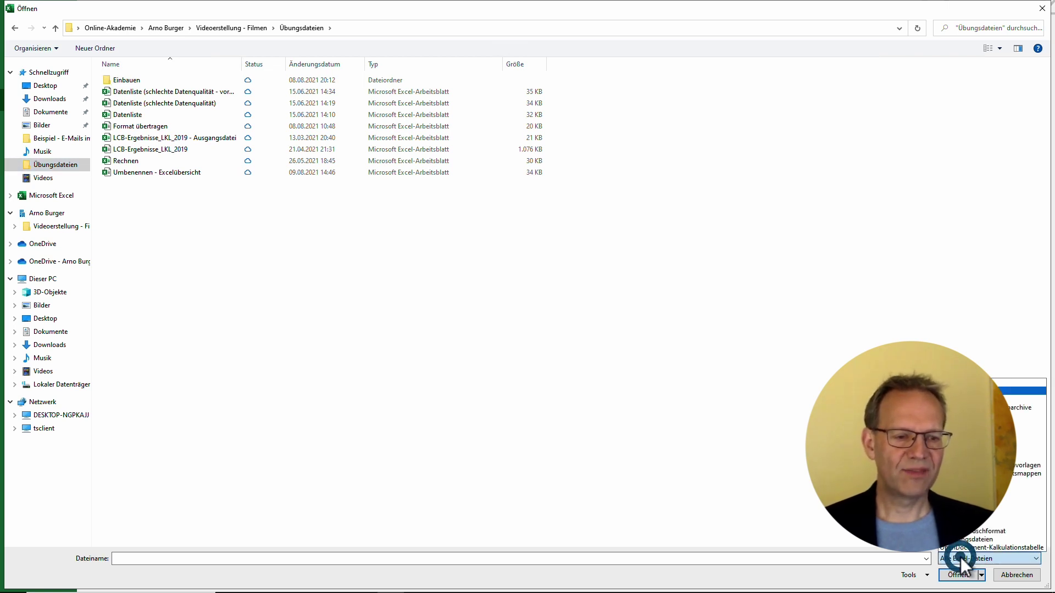
{"action": "left_click", "coordinate": [1019, 382]}
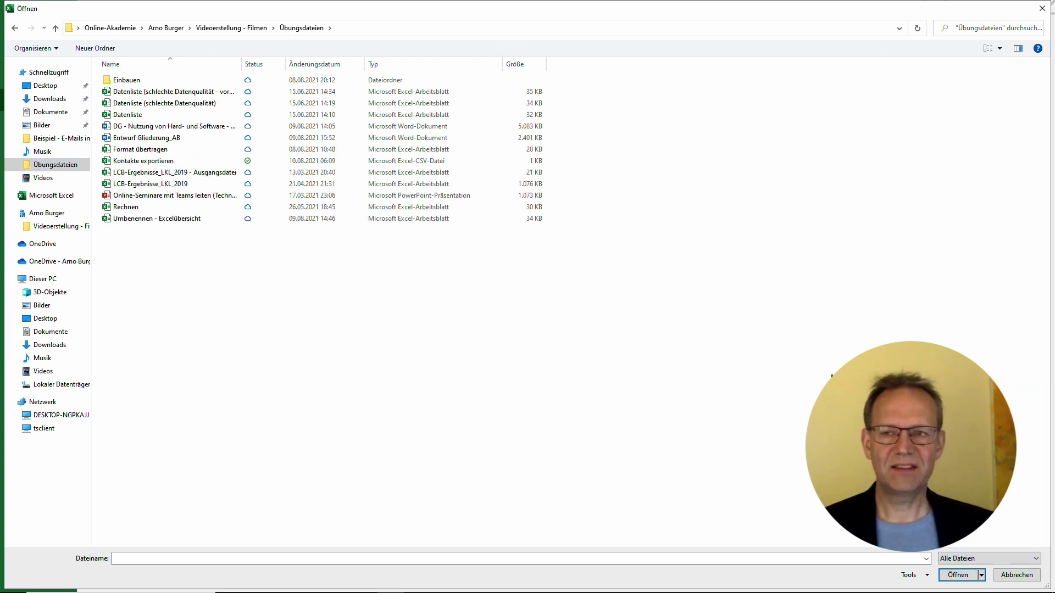
{"action": "left_click", "coordinate": [155, 162]}
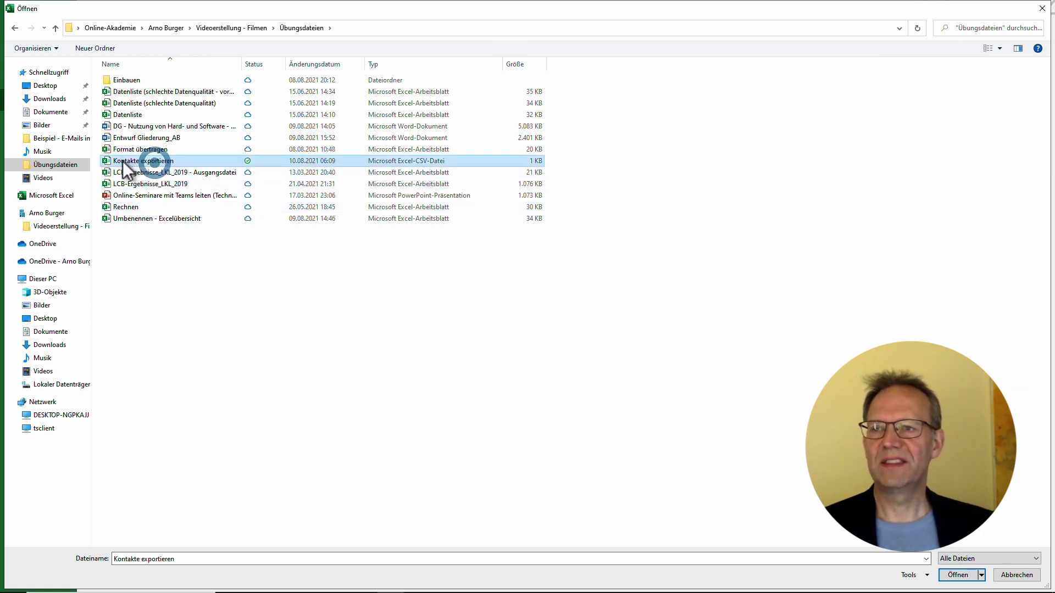
{"action": "mouse_move", "coordinate": [142, 160]}
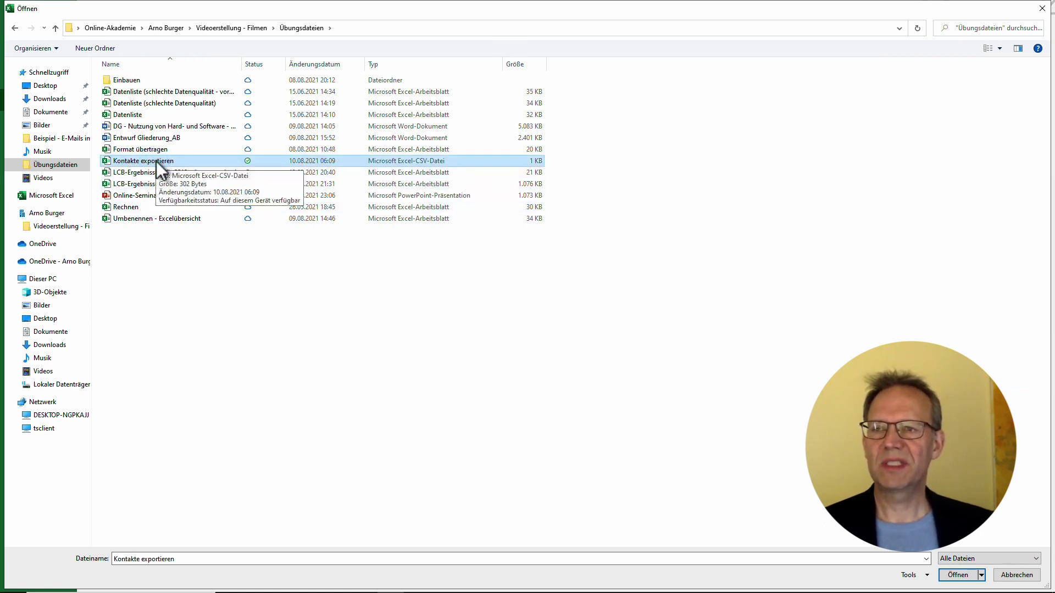
{"action": "double_click", "coordinate": [156, 161]}
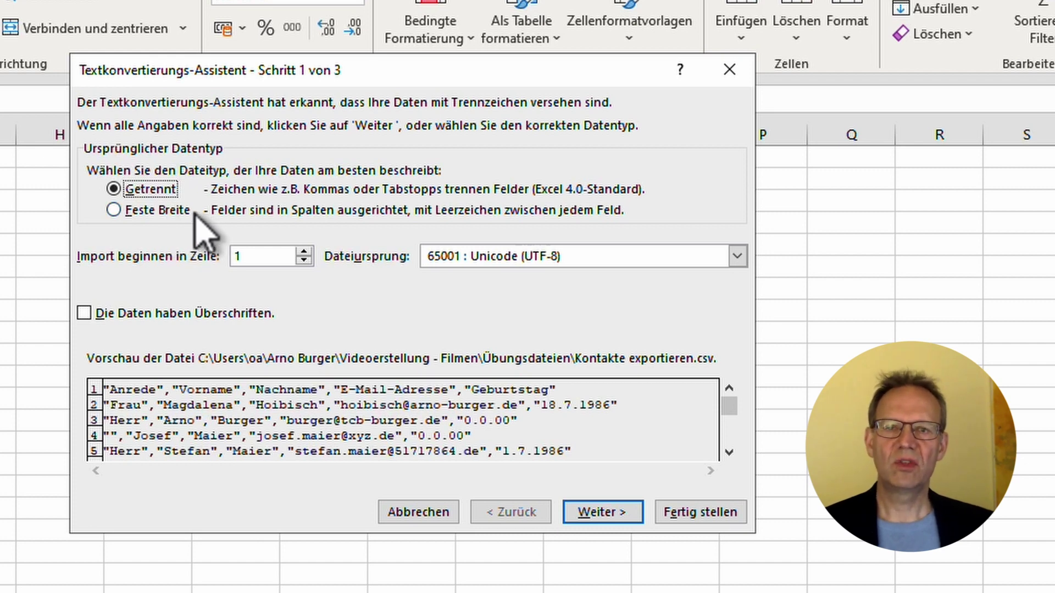
Import the CSV using comma instead of tab as the delimiter.
{"action": "left_click", "coordinate": [618, 511]}
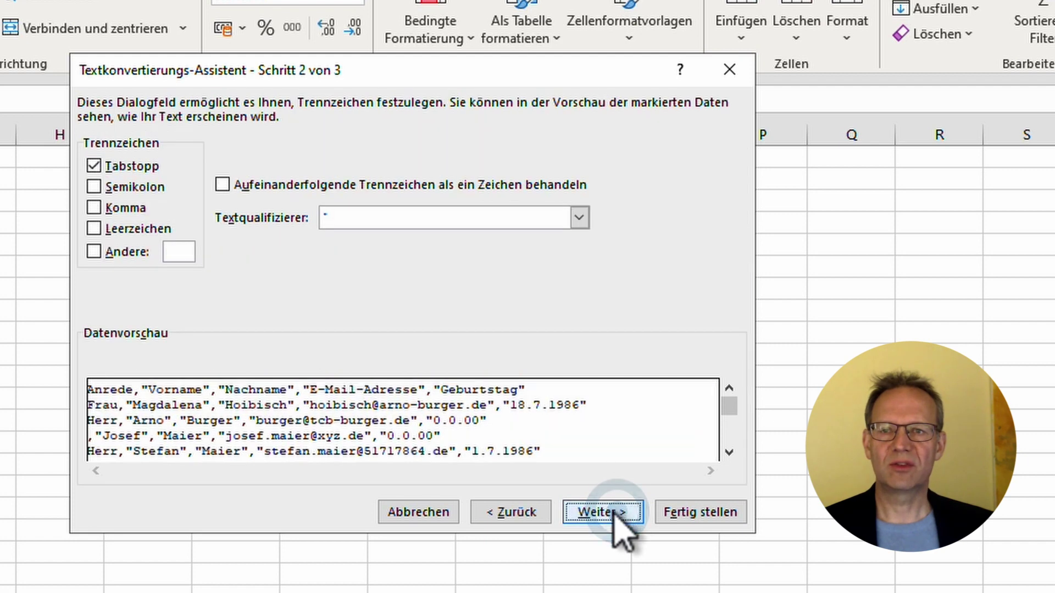
{"action": "left_click", "coordinate": [103, 166]}
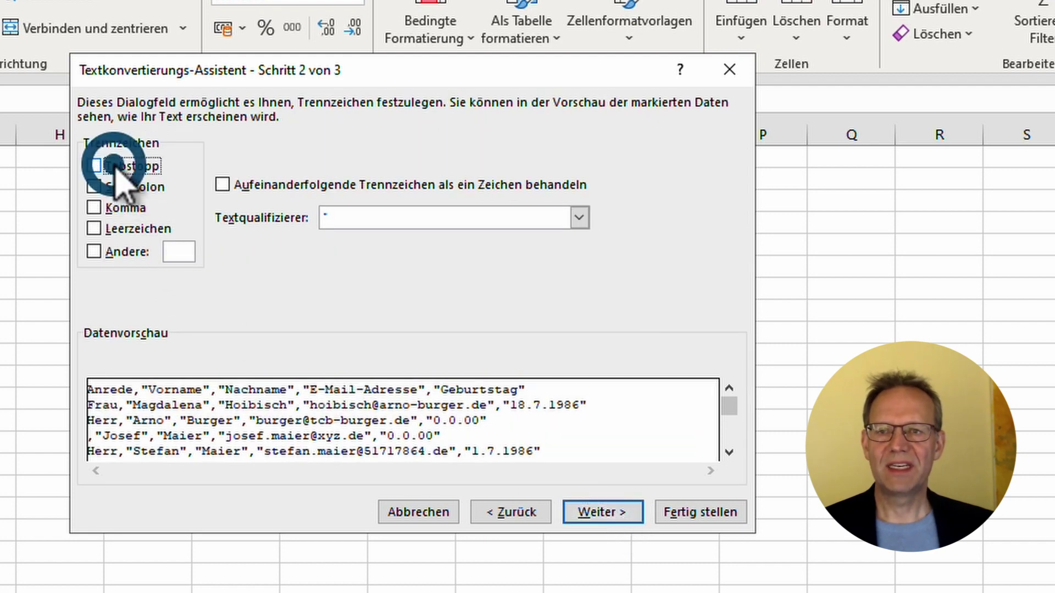
{"action": "left_click", "coordinate": [113, 208]}
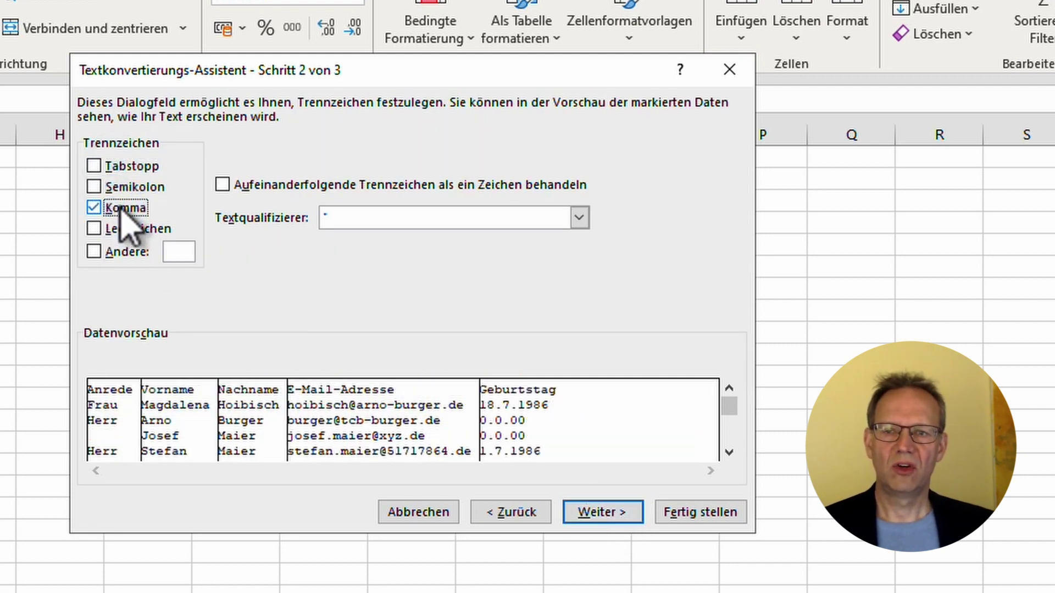
{"action": "left_click", "coordinate": [115, 211]}
{"action": "left_click", "coordinate": [115, 211]}
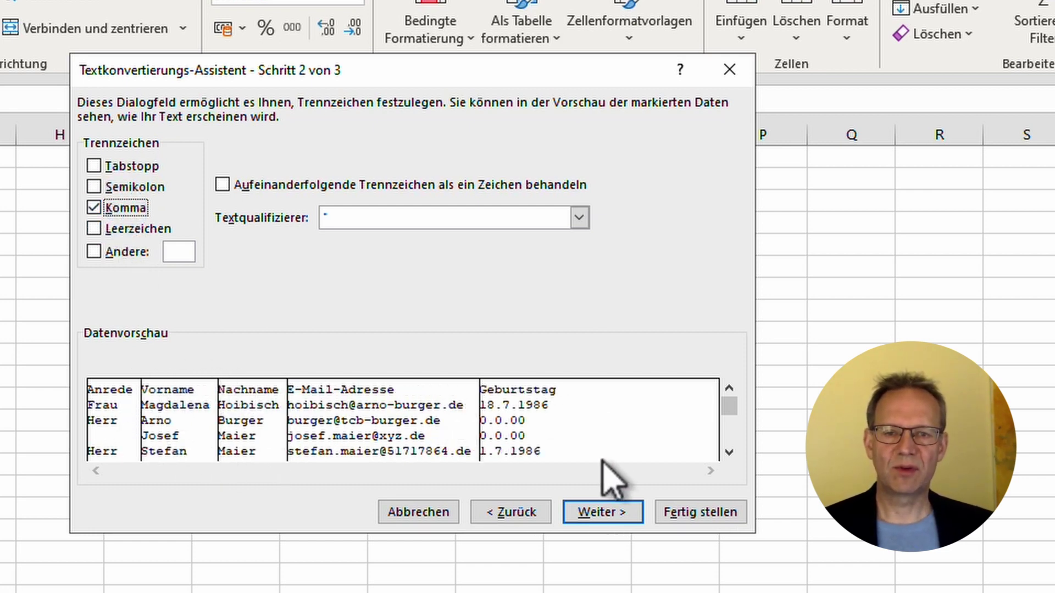
{"action": "left_click", "coordinate": [703, 513]}
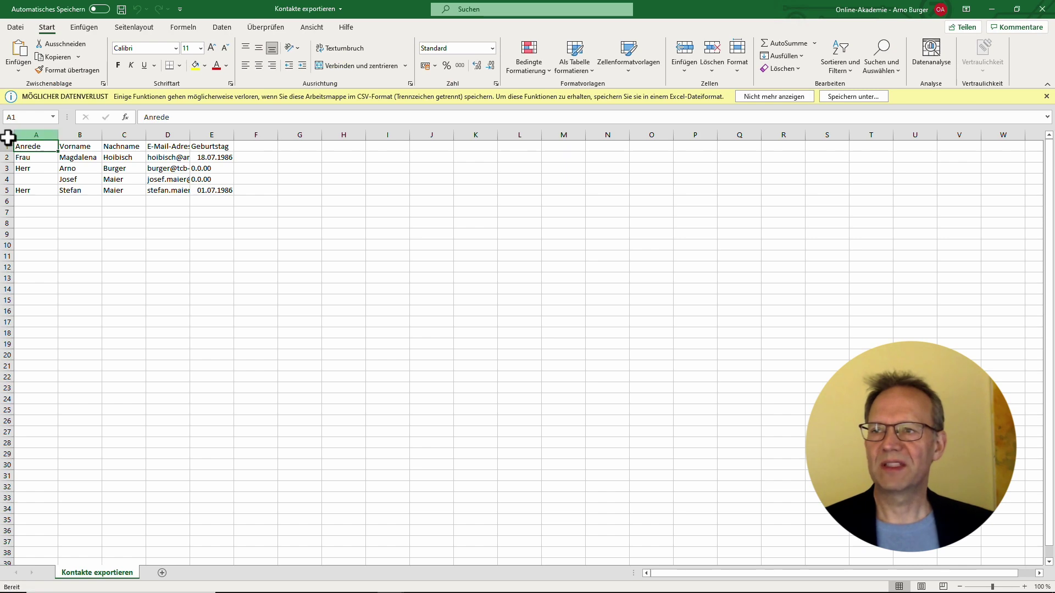
Select the whole sheet and autofit columns A–E to their contents.
{"action": "left_click", "coordinate": [7, 134]}
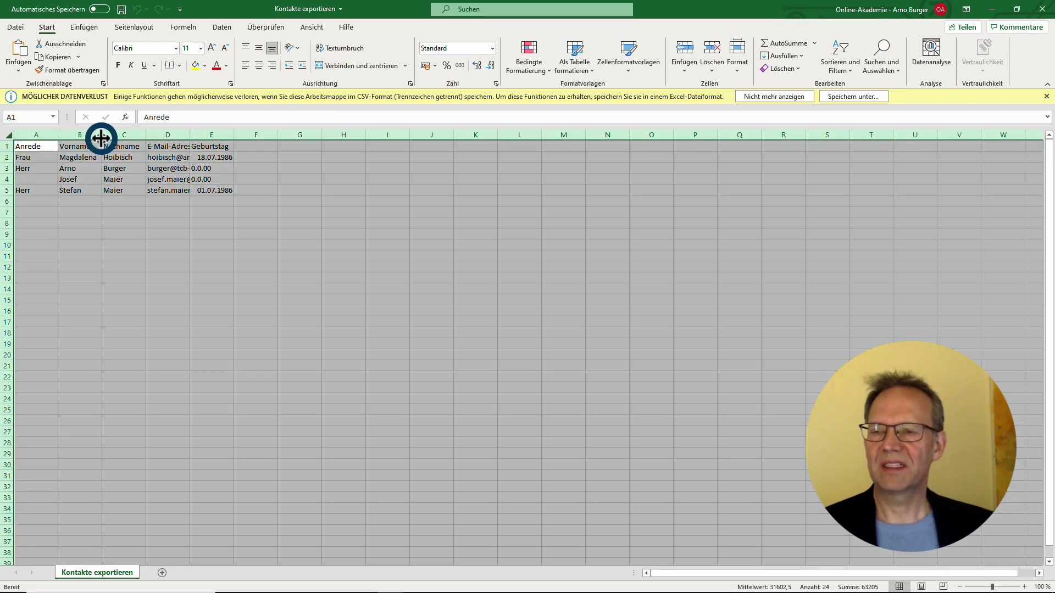
{"action": "double_click", "coordinate": [101, 135]}
{"action": "left_click", "coordinate": [175, 189]}
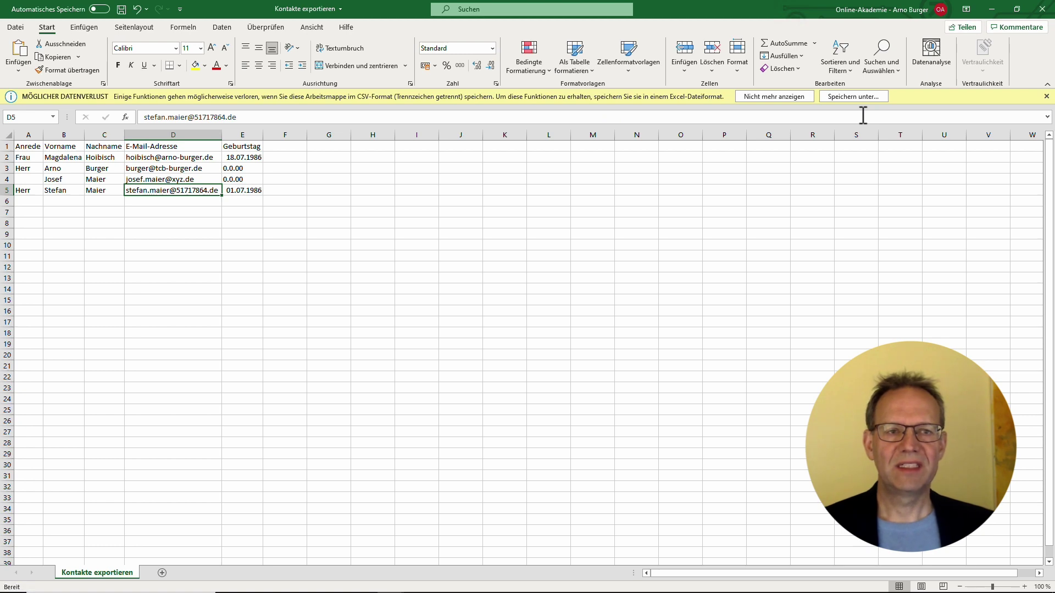
Save Kontakte exportieren as an Excel-Arbeitsmappe, then close the workbook and Excel.
{"action": "left_click", "coordinate": [853, 98]}
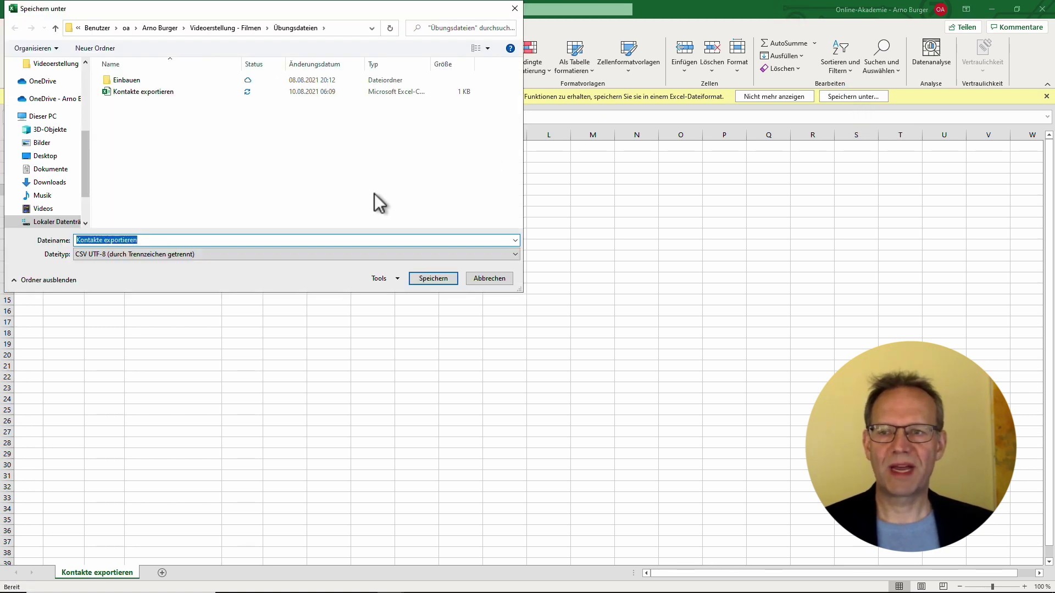
{"action": "left_click", "coordinate": [176, 255]}
{"action": "left_click", "coordinate": [104, 265]}
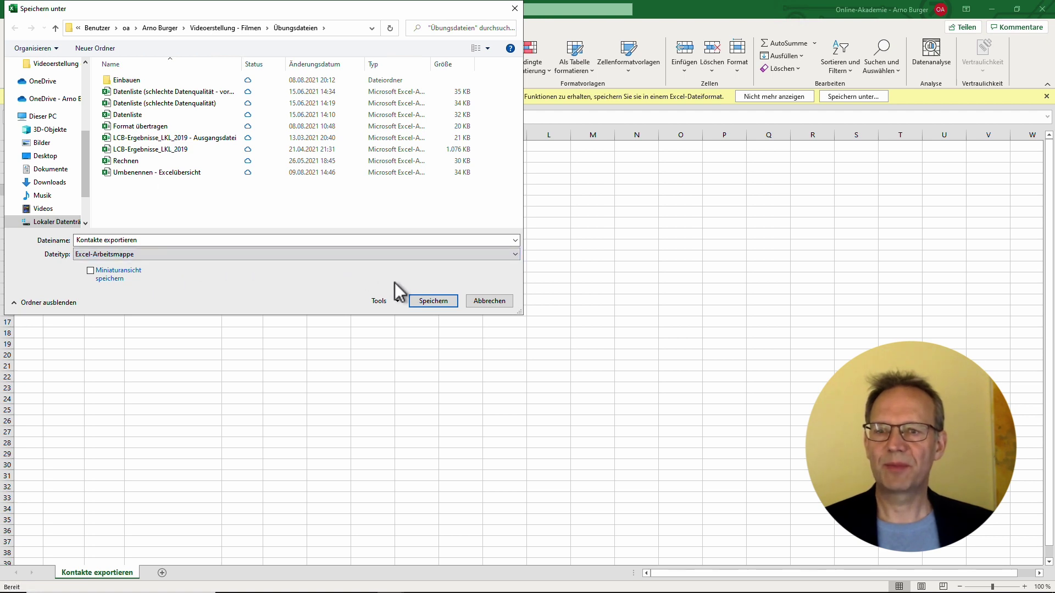
{"action": "left_click", "coordinate": [439, 300]}
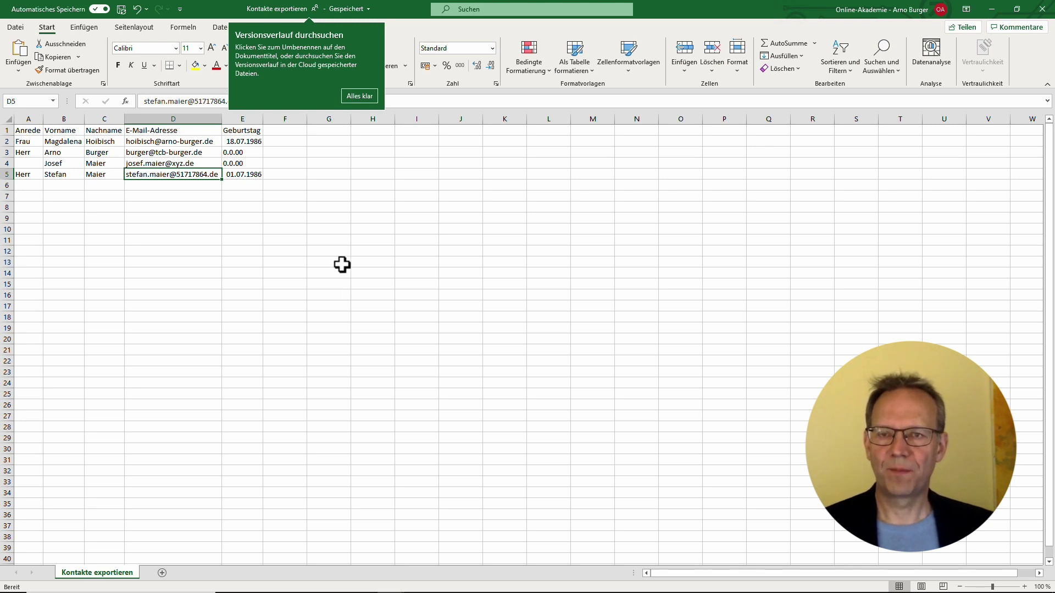
{"action": "left_click", "coordinate": [1042, 11]}
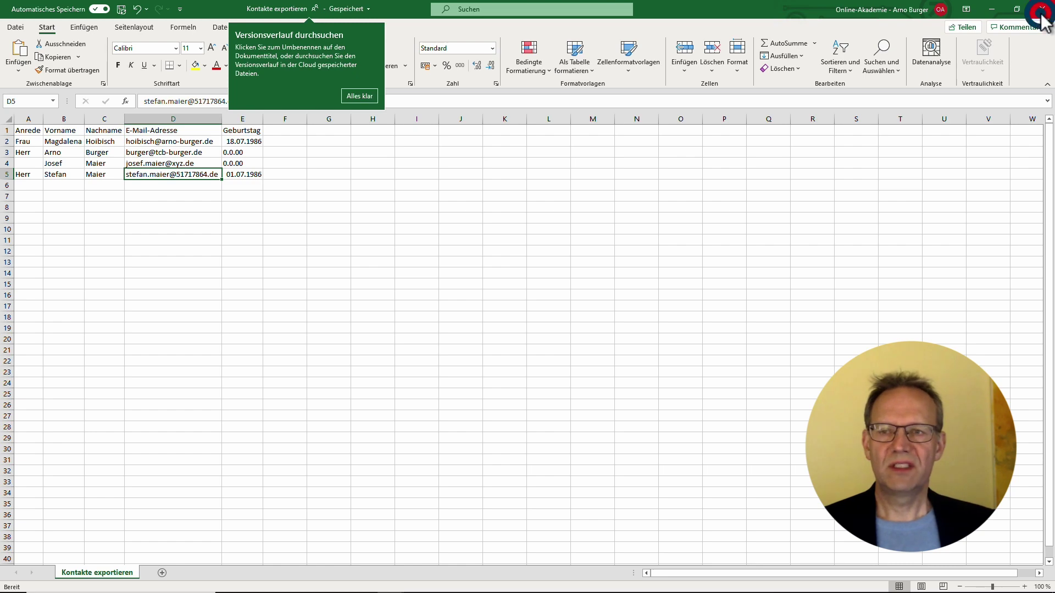
{"action": "left_click", "coordinate": [1041, 11]}
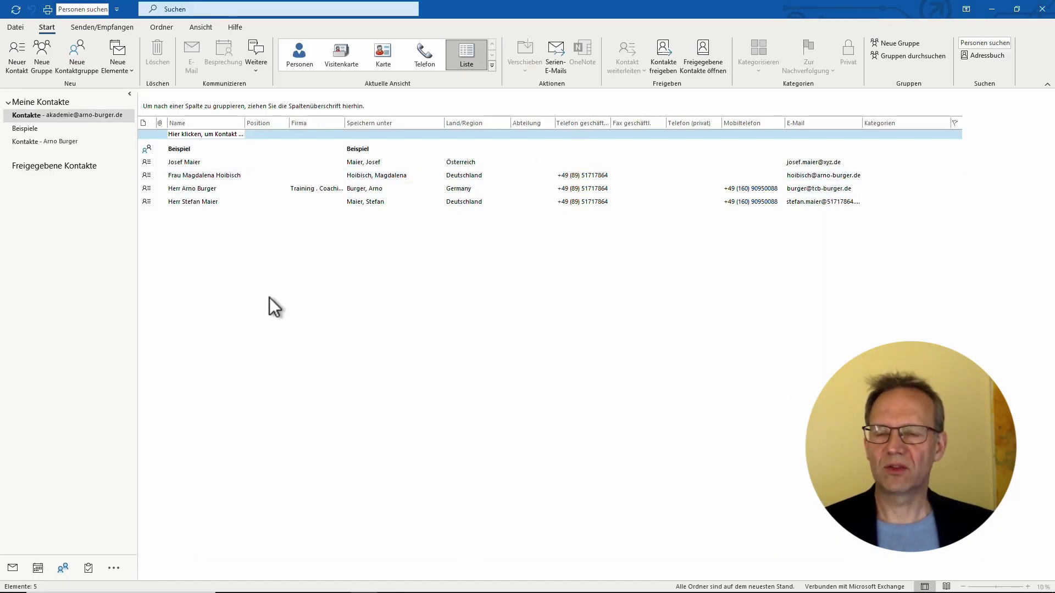
Restart Outlook's export to a file with comma-separated values as the file type.
{"action": "left_click", "coordinate": [16, 27]}
{"action": "left_click", "coordinate": [41, 81]}
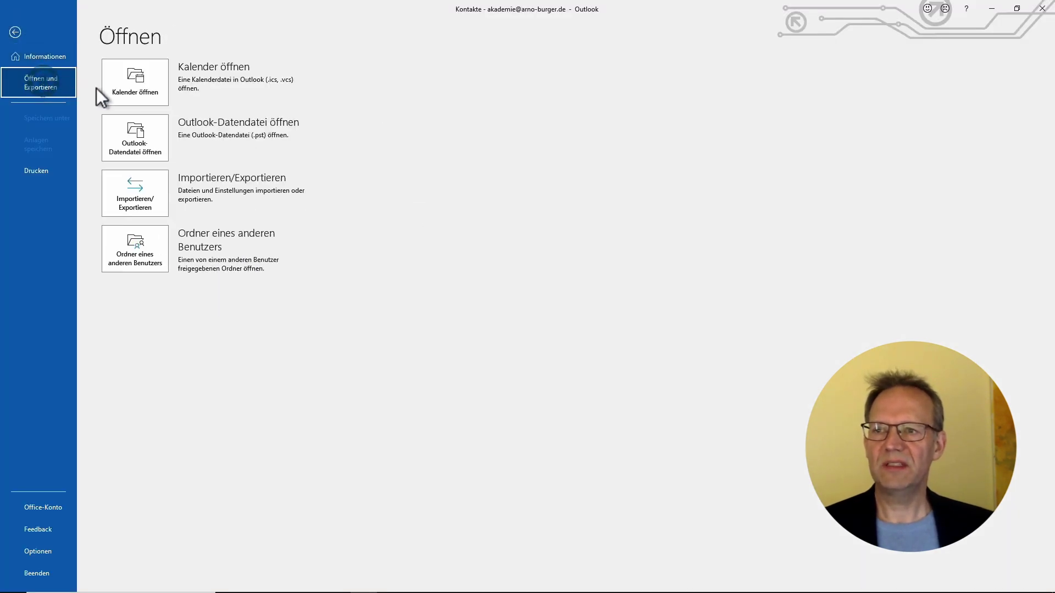
{"action": "left_click", "coordinate": [143, 201]}
{"action": "left_click", "coordinate": [482, 249]}
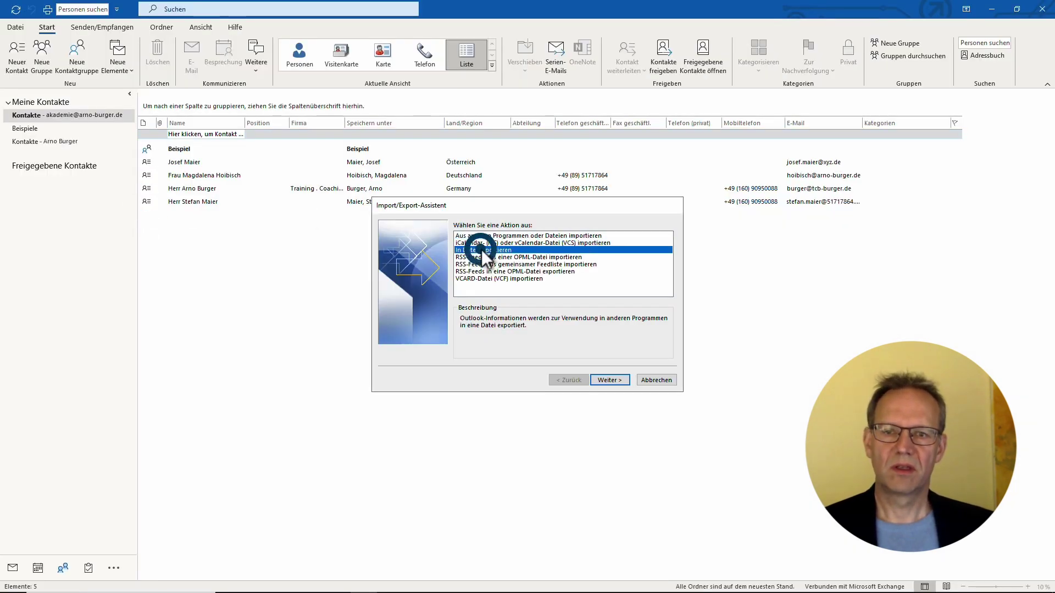
{"action": "left_click", "coordinate": [610, 378]}
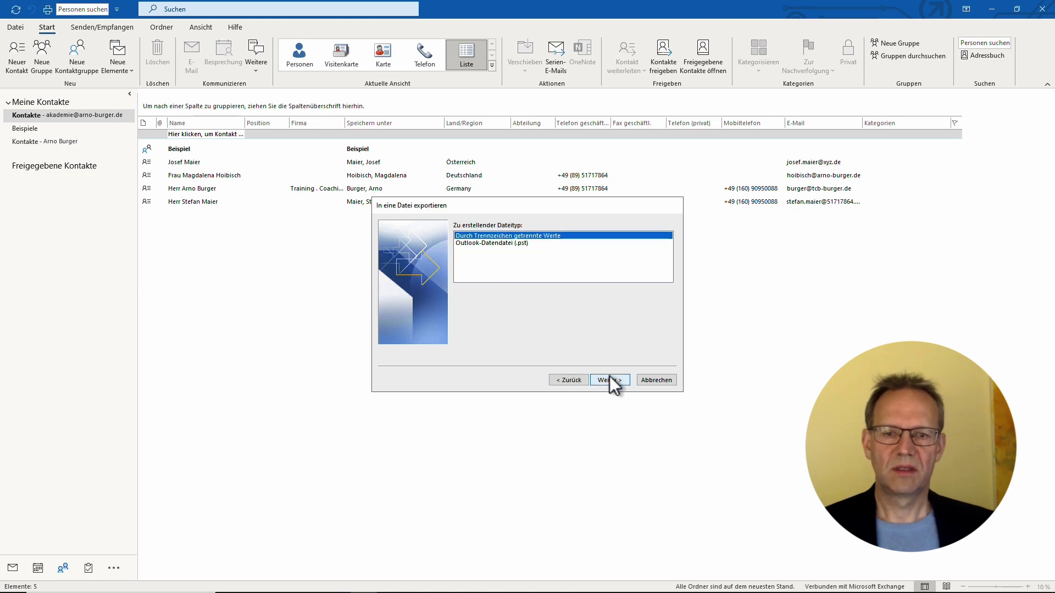
{"action": "left_click", "coordinate": [609, 378]}
Export the Kontakte folder, replace the existing Kontakte exportieren.csv, and open custom field mapping.
{"action": "left_click", "coordinate": [510, 237]}
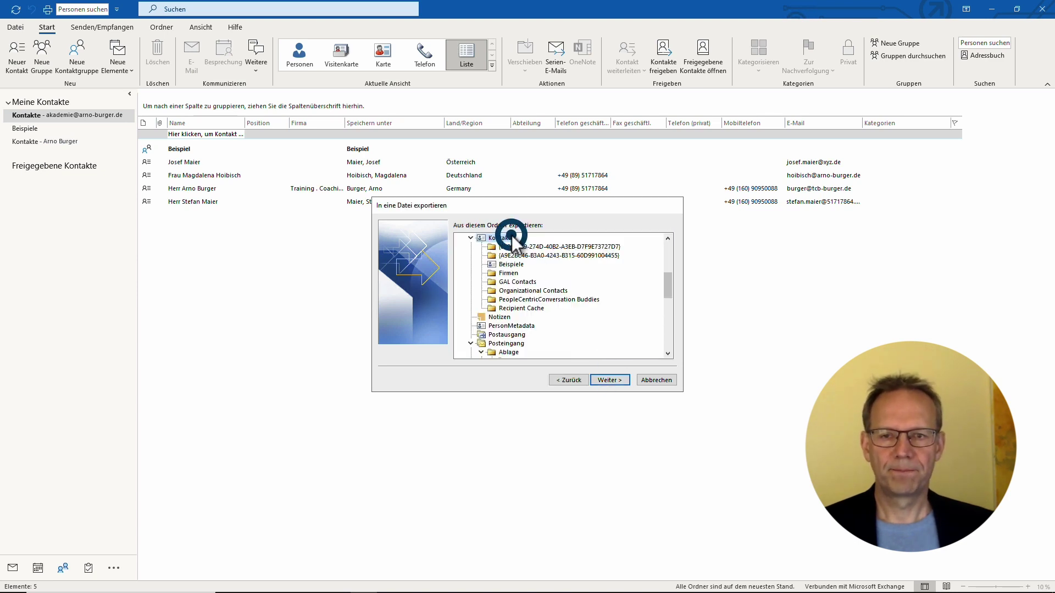
{"action": "left_click", "coordinate": [617, 380]}
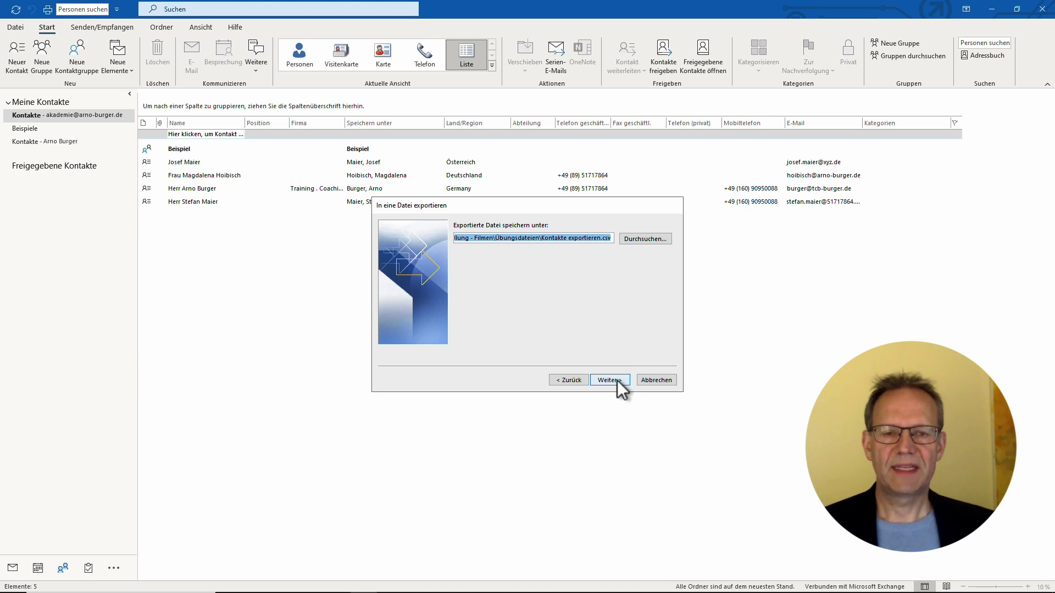
{"action": "left_click", "coordinate": [617, 380]}
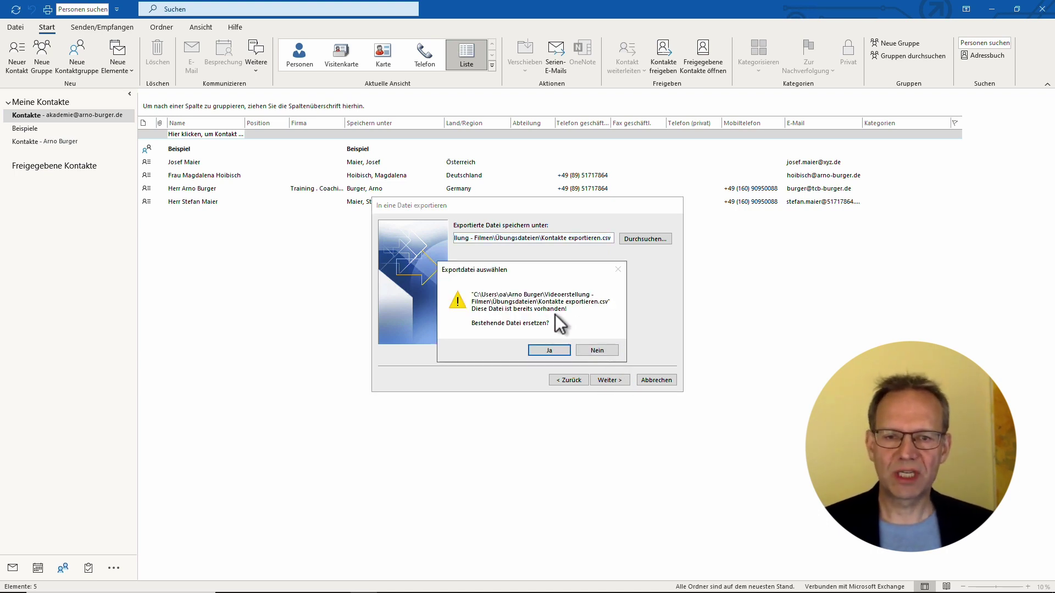
{"action": "left_click", "coordinate": [542, 351]}
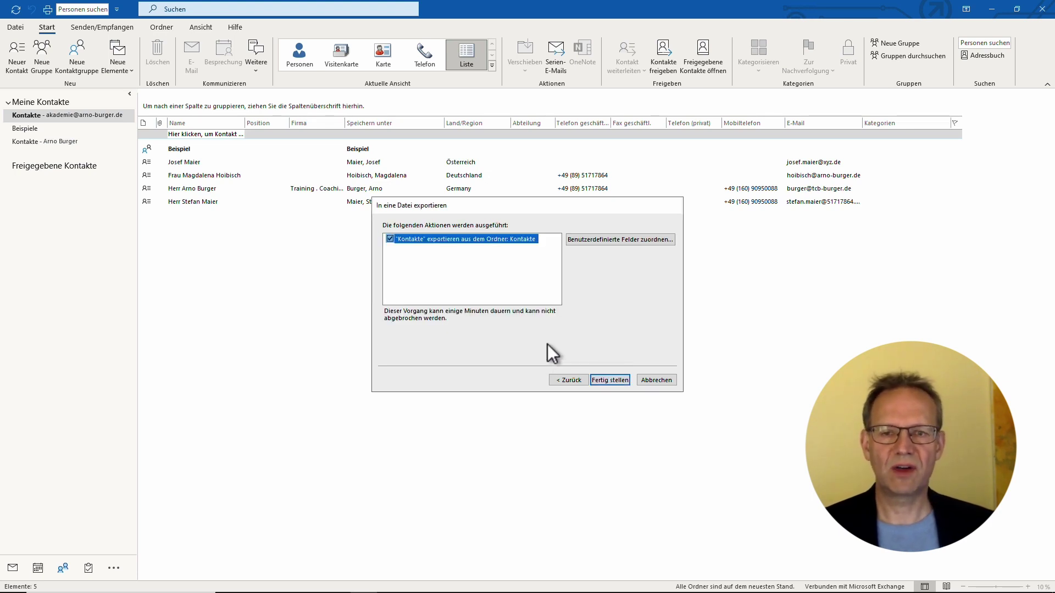
{"action": "left_click", "coordinate": [605, 242]}
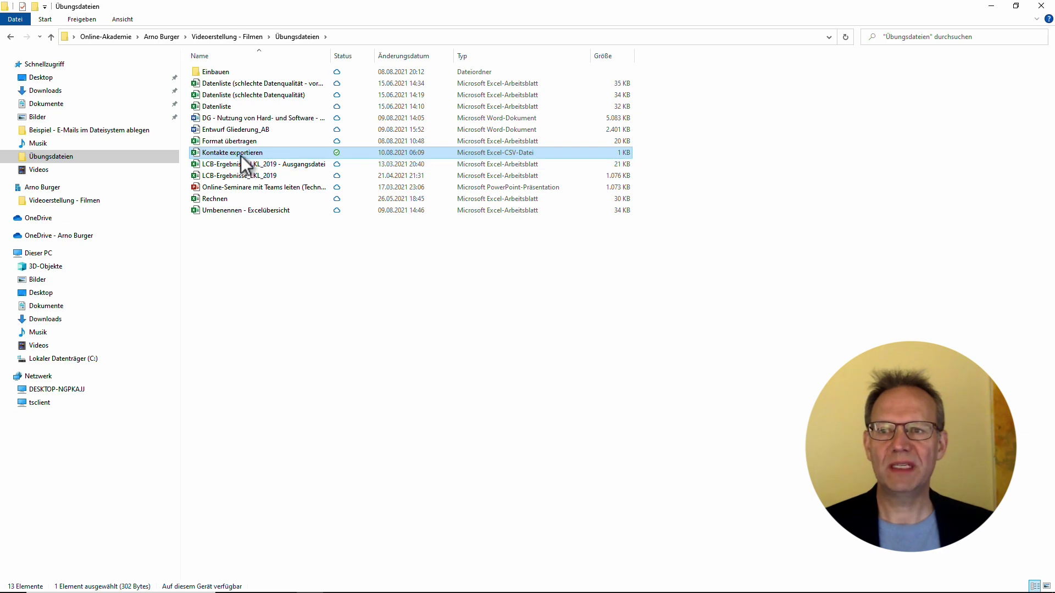
Open Kontakte exportieren.csv from the Übungsdateien folder in Excel.
{"action": "double_click", "coordinate": [241, 154]}
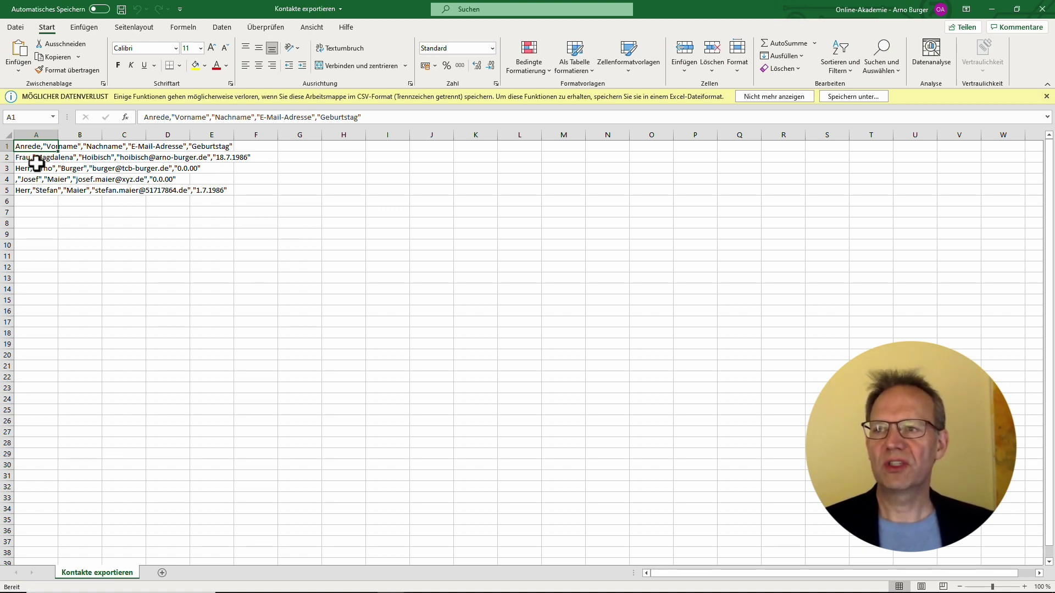
Split column A at commas with Text in Spalten into Anrede, Vorname, Nachname, E-Mail-Adresse, Geburtstag.
{"action": "left_click", "coordinate": [39, 132]}
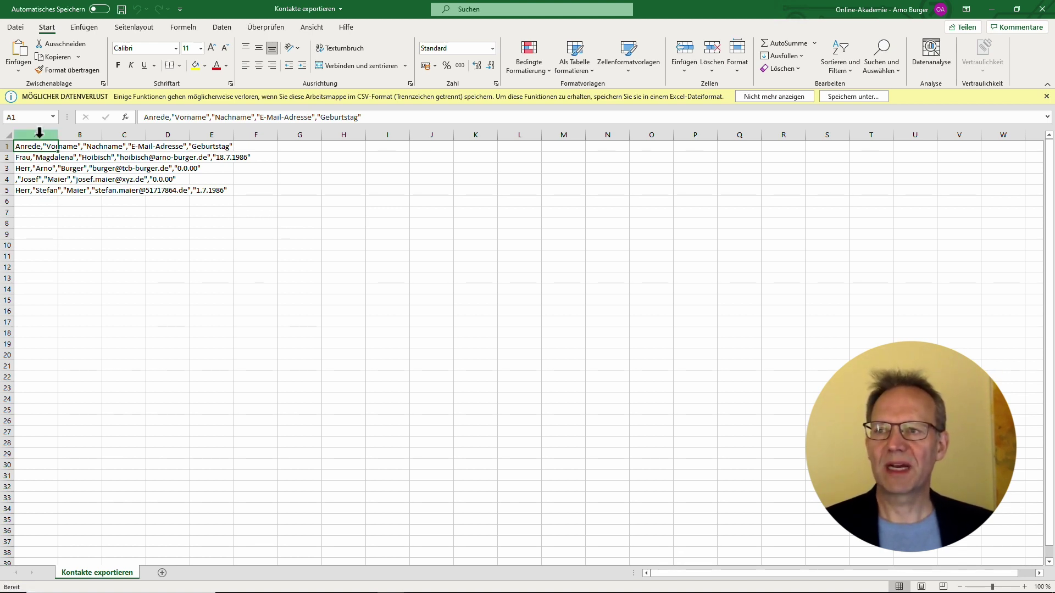
{"action": "left_click", "coordinate": [39, 132]}
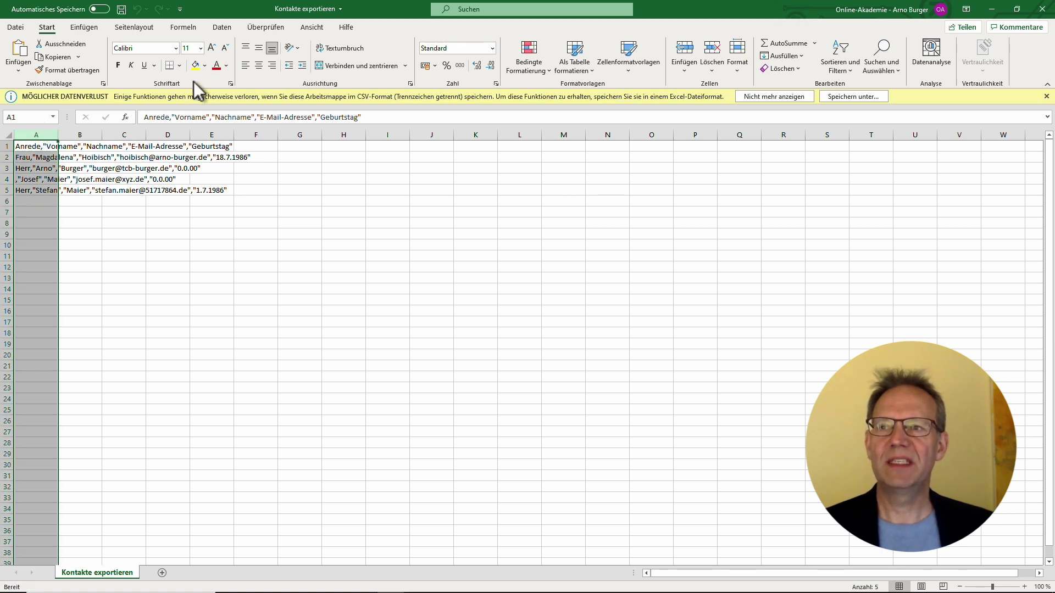
{"action": "left_click", "coordinate": [220, 28]}
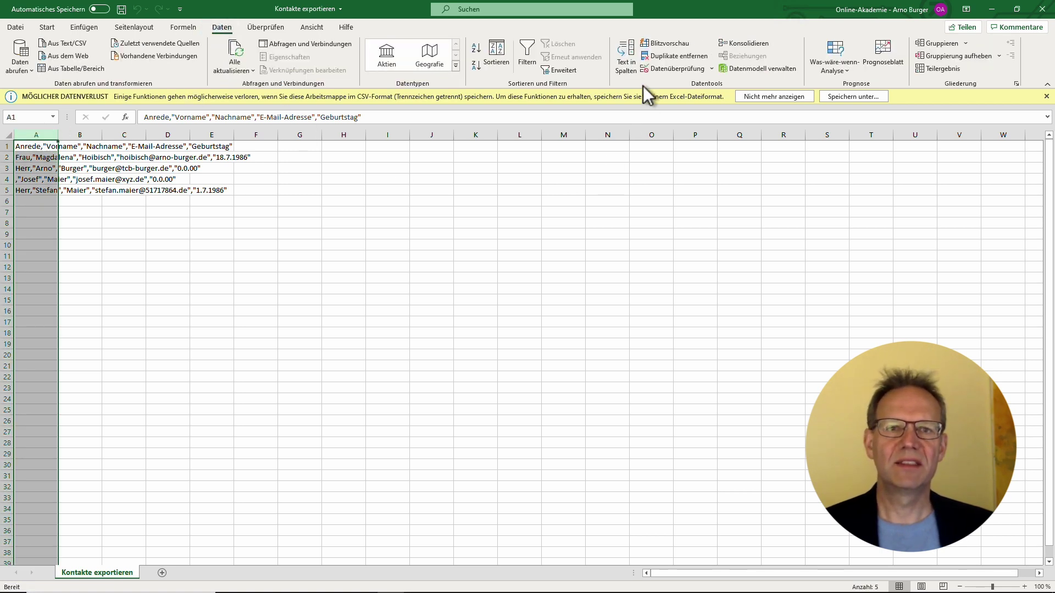
{"action": "left_click", "coordinate": [624, 55]}
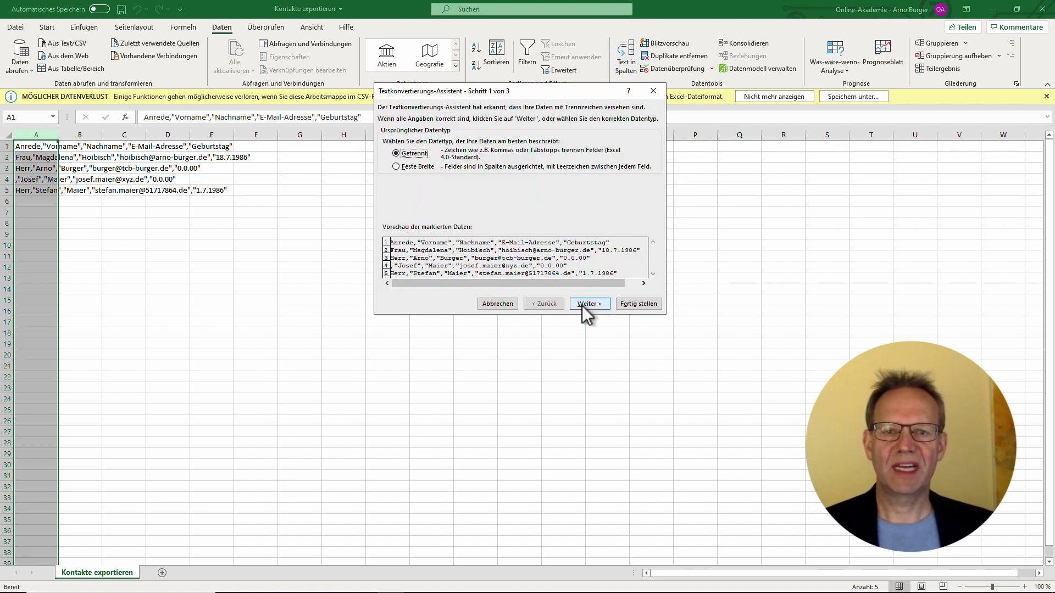
{"action": "left_click", "coordinate": [582, 306]}
{"action": "left_click", "coordinate": [403, 140]}
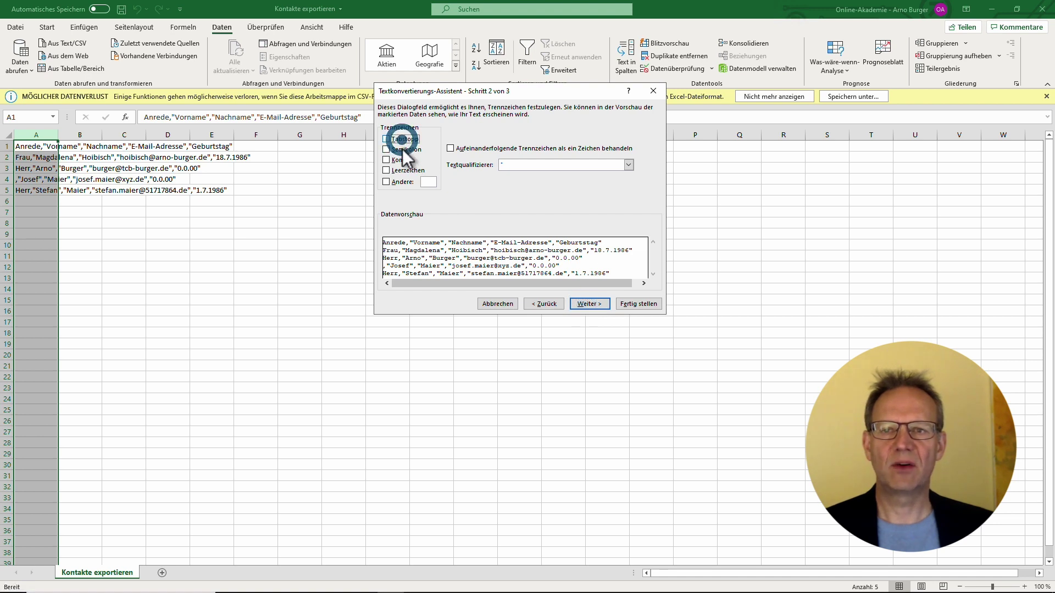
{"action": "left_click", "coordinate": [401, 159]}
{"action": "left_click", "coordinate": [625, 305]}
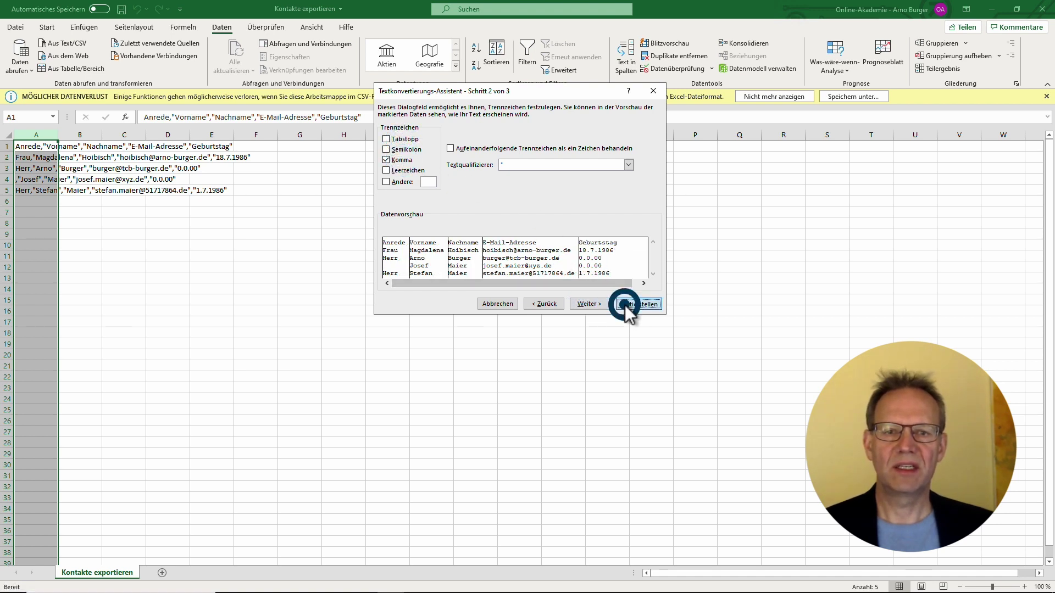
{"action": "left_click", "coordinate": [175, 265]}
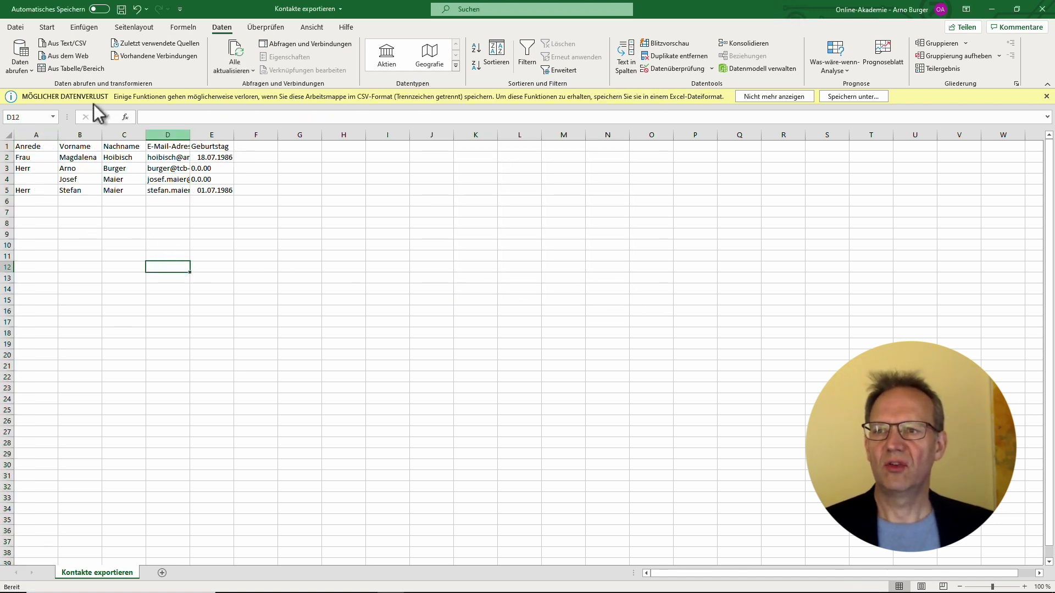
Autofit all sheet columns so full e-mail addresses and Geburtstag dates are readable.
{"action": "left_click", "coordinate": [10, 135]}
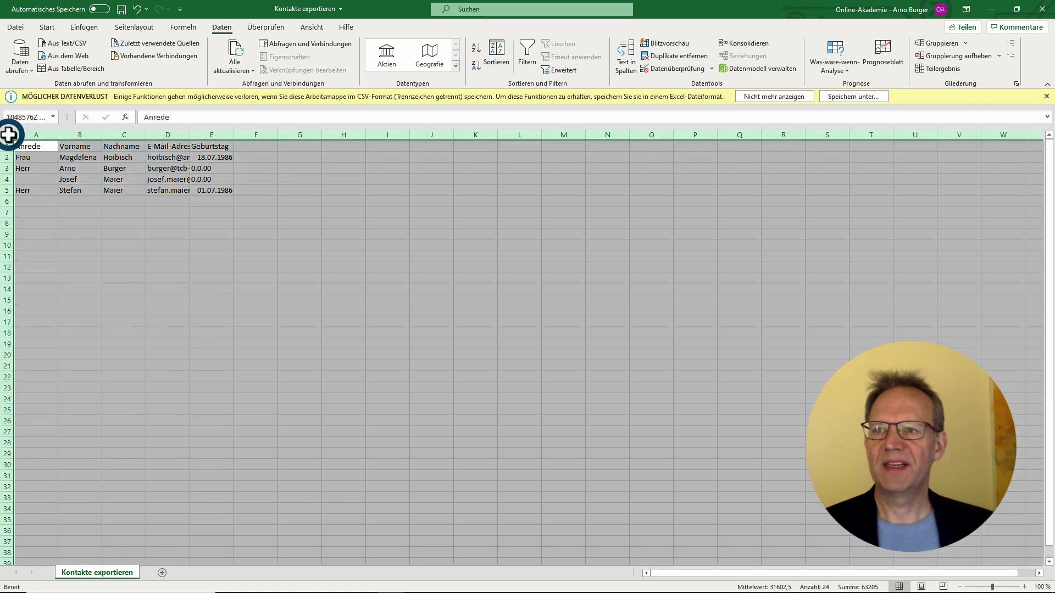
{"action": "double_click", "coordinate": [146, 135]}
{"action": "left_click", "coordinate": [148, 176]}
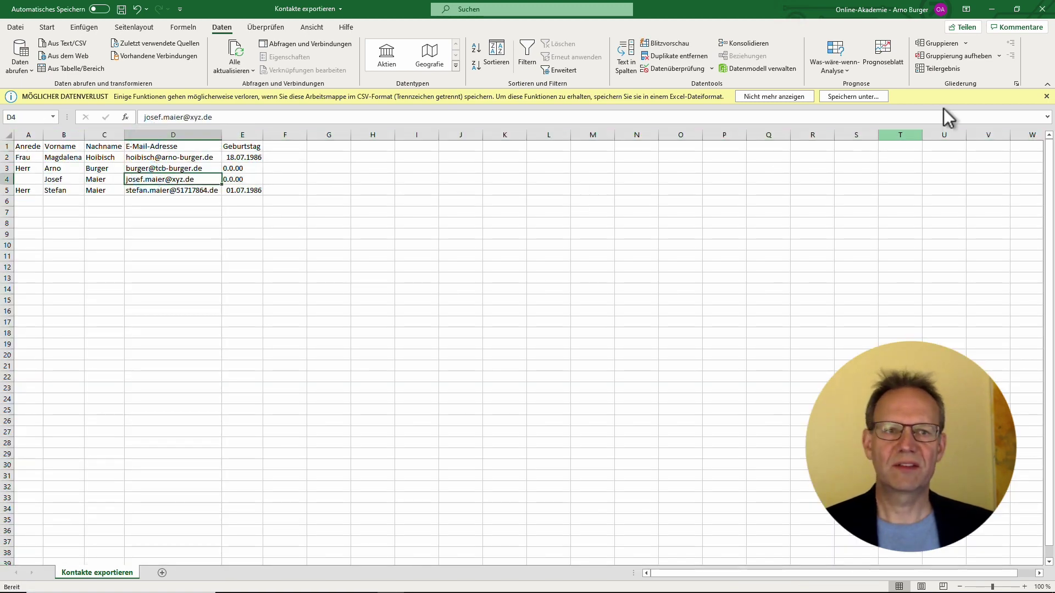